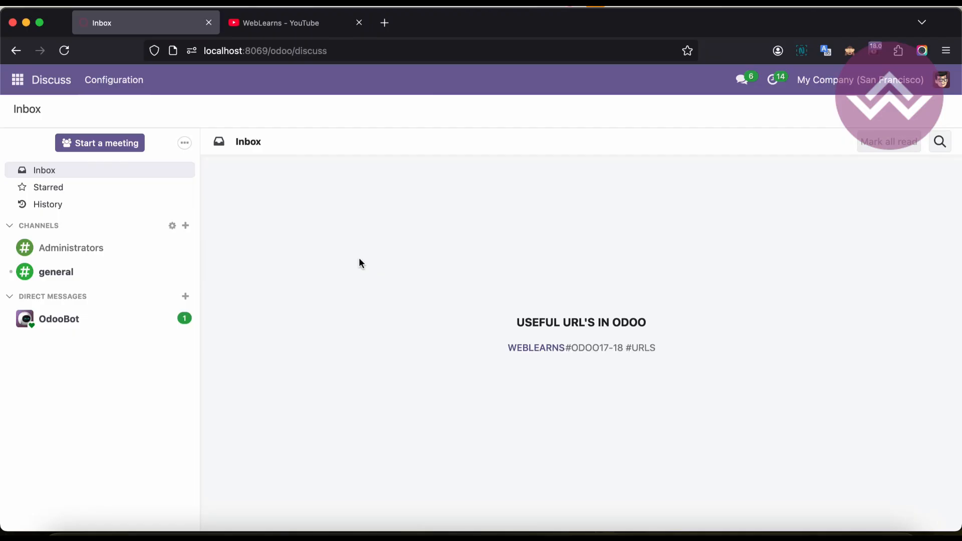
Browse the WebLearns YouTube channel's Odoo playlists, then return to the Odoo Discuss inbox
{"action": "left_click", "coordinate": [360, 259]}
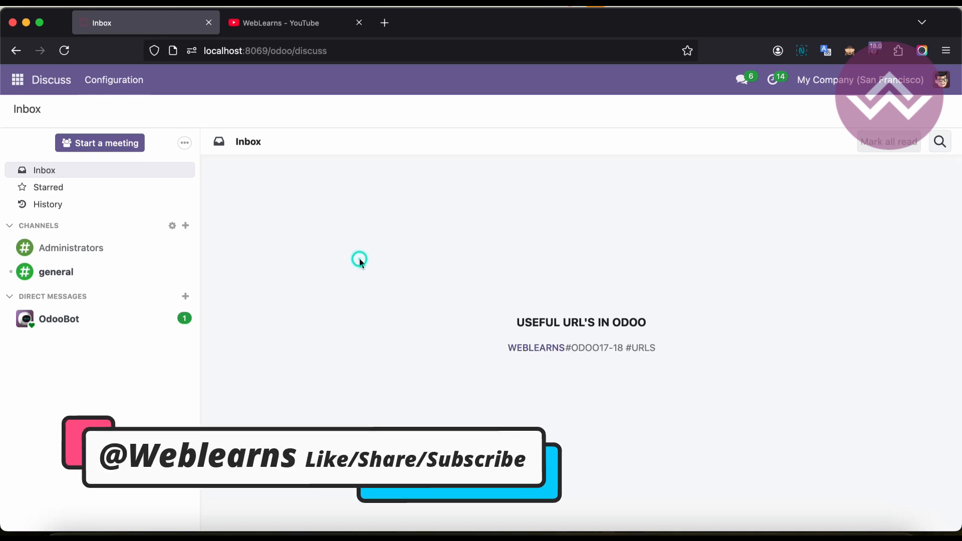
{"action": "left_click", "coordinate": [301, 24]}
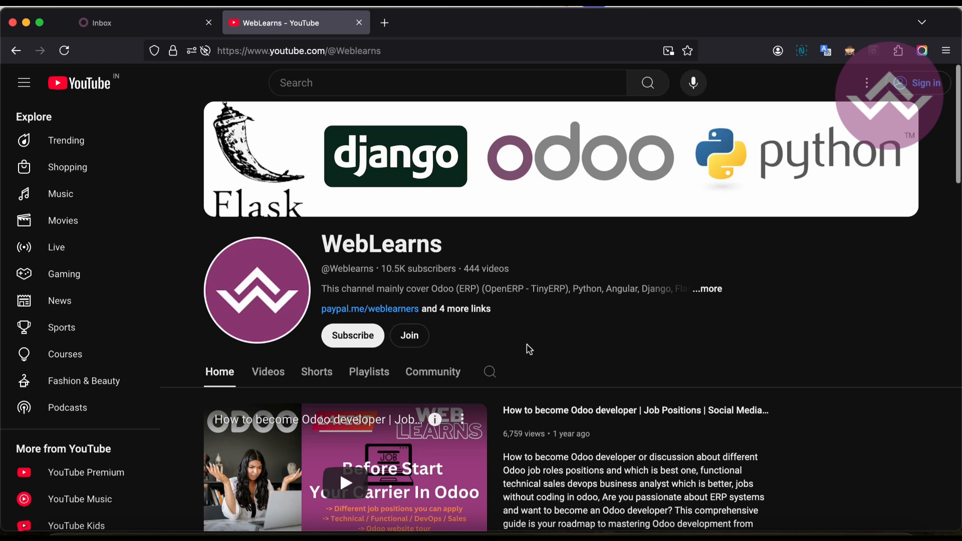
{"action": "scroll", "coordinate": [529, 350], "scroll_direction": "down", "scroll_amount": 3}
{"action": "scroll", "coordinate": [527, 346], "scroll_direction": "down", "scroll_amount": 8}
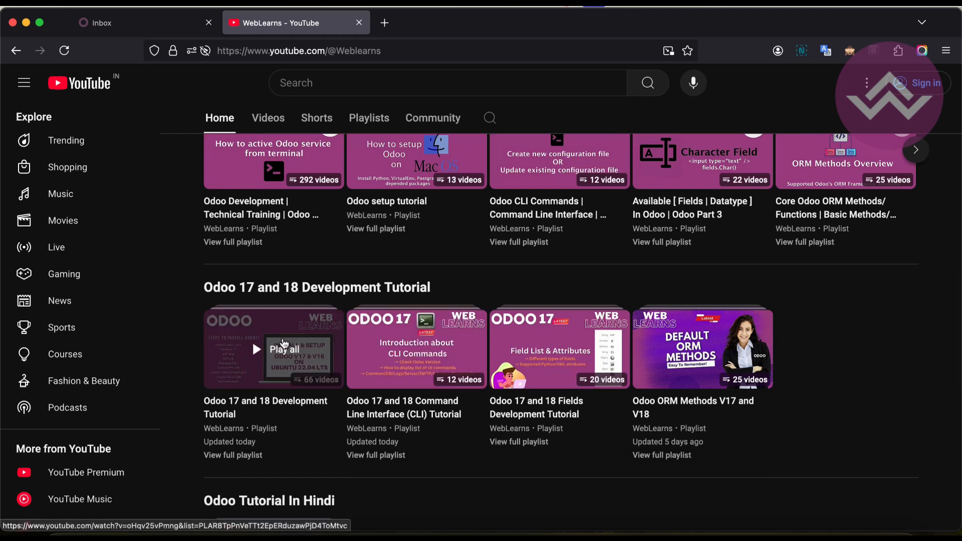
{"action": "mouse_move", "coordinate": [702, 347]}
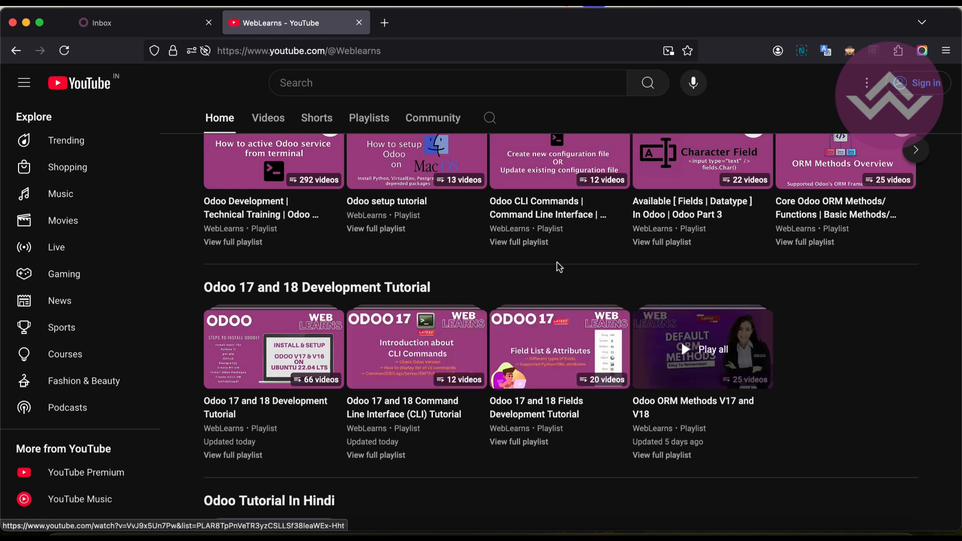
{"action": "left_click", "coordinate": [438, 290]}
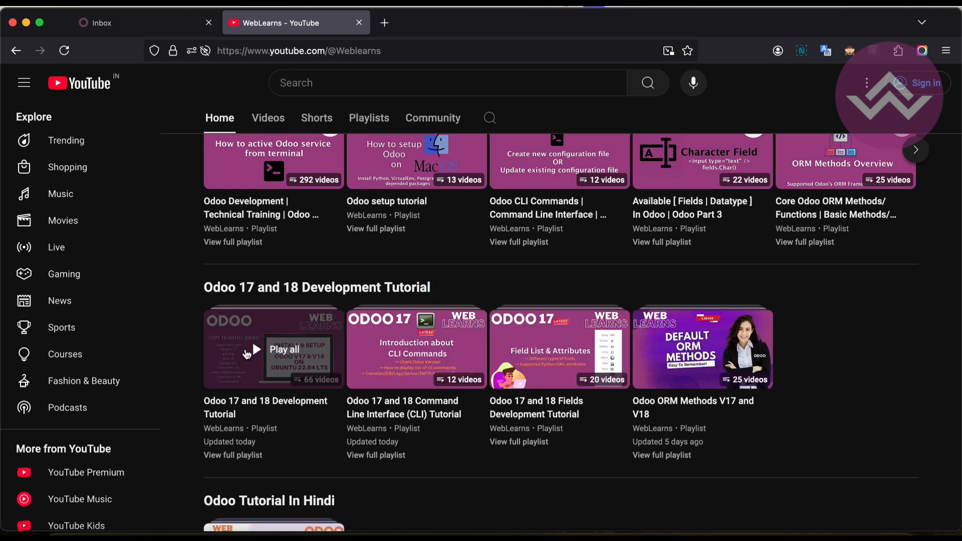
{"action": "mouse_move", "coordinate": [273, 347]}
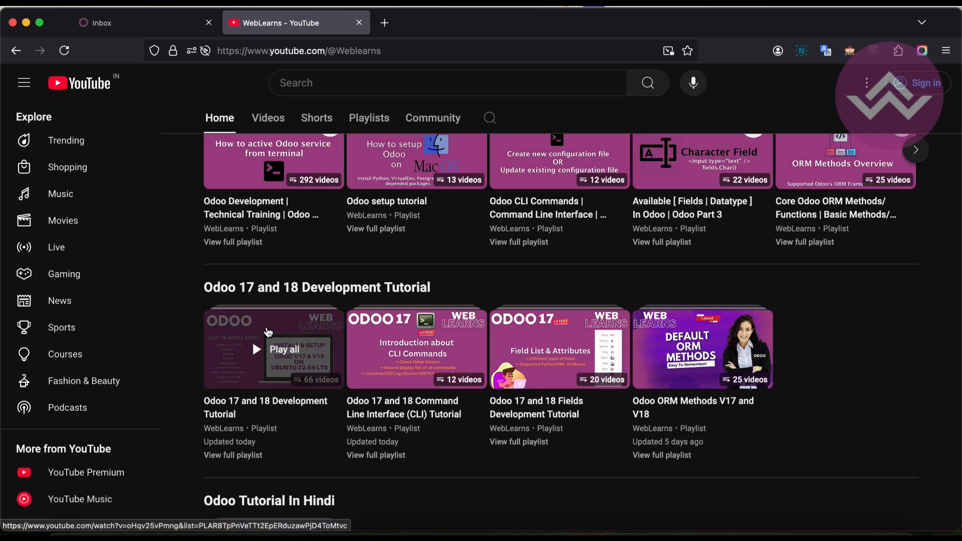
{"action": "scroll", "coordinate": [268, 332], "scroll_direction": "up", "scroll_amount": 5}
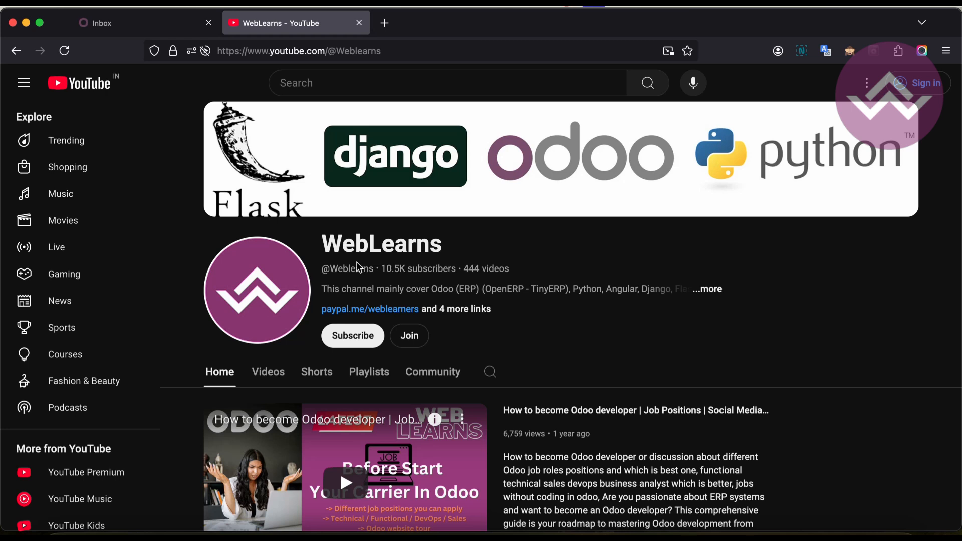
{"action": "left_click", "coordinate": [147, 24]}
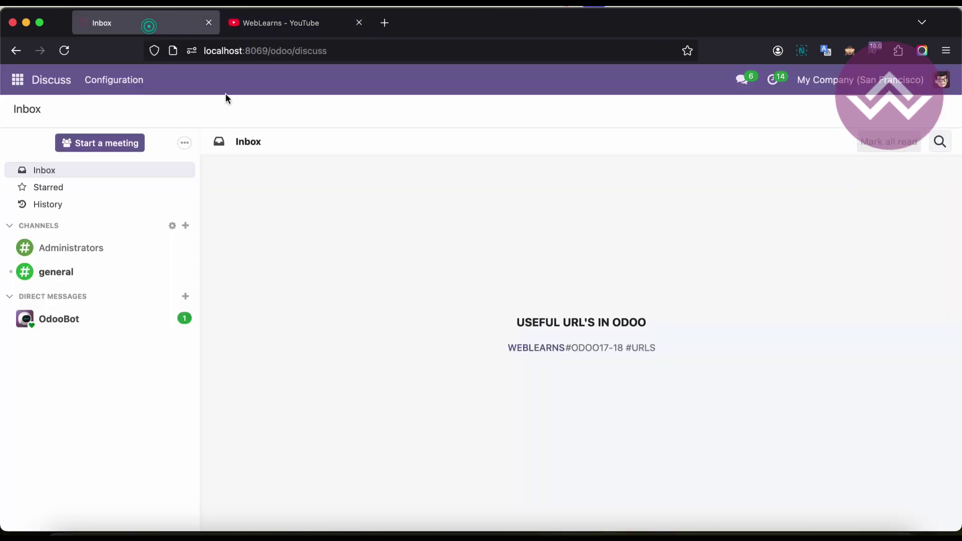
Trim the inbox address from localhost:8069/odoo/discuss down to localhost:8069/odoo
{"action": "left_click", "coordinate": [324, 243]}
{"action": "left_click", "coordinate": [271, 50]}
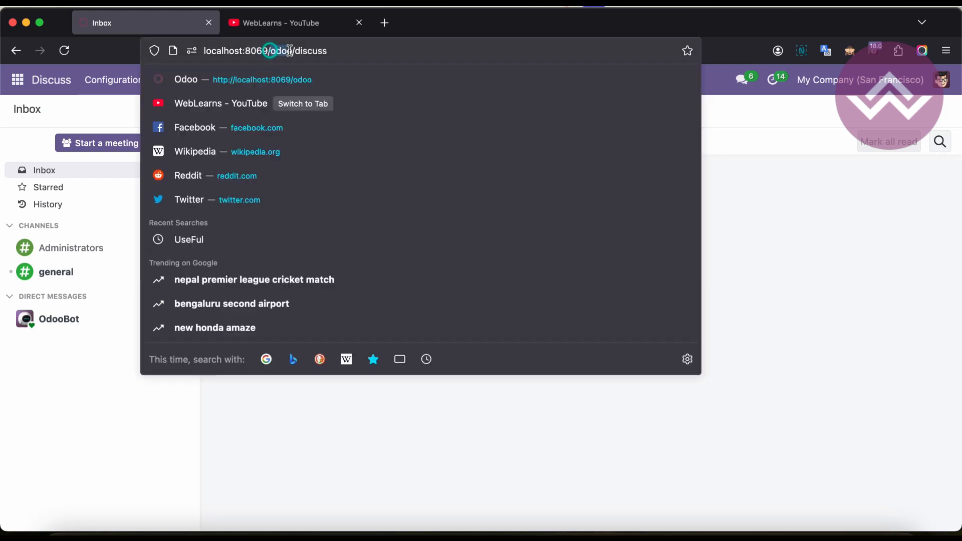
{"action": "double_click", "coordinate": [288, 50]}
{"action": "double_click", "coordinate": [310, 50]}
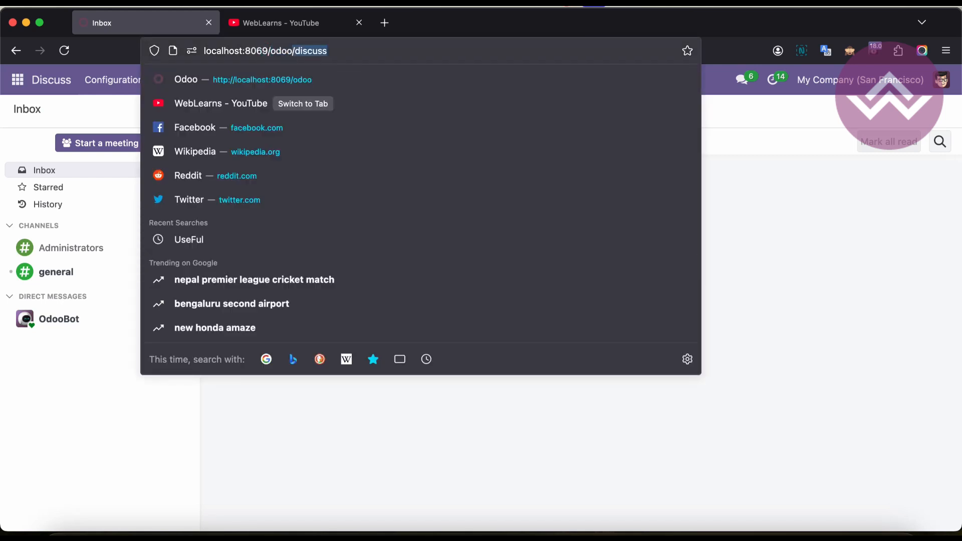
{"action": "key", "text": "BackSpace"}
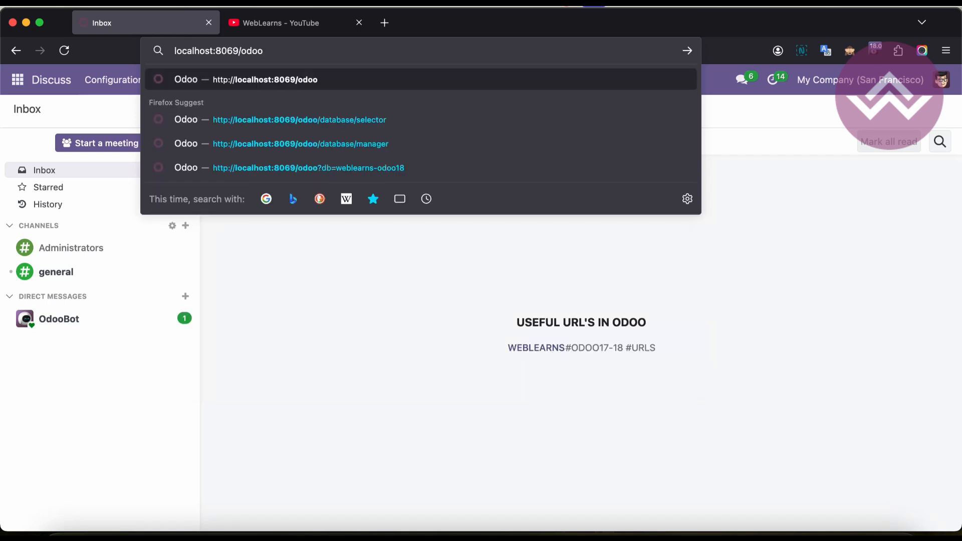
{"action": "key", "text": "alt+shift+Left"}
Load localhost:8069/ in a new tab, which redirects to the Discuss inbox at /odoo/discuss
{"action": "key", "text": "super+t"}
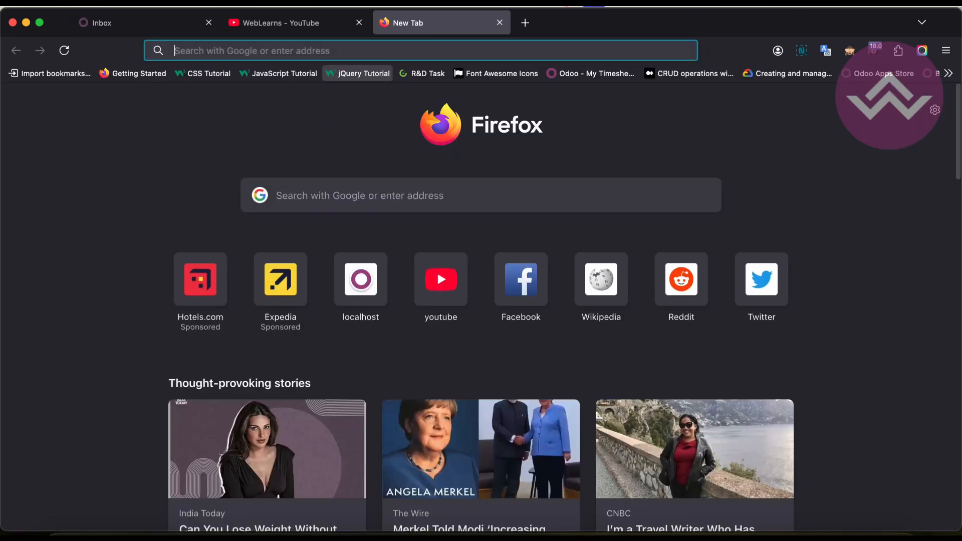
{"action": "type", "text": "localhost:8069/"}
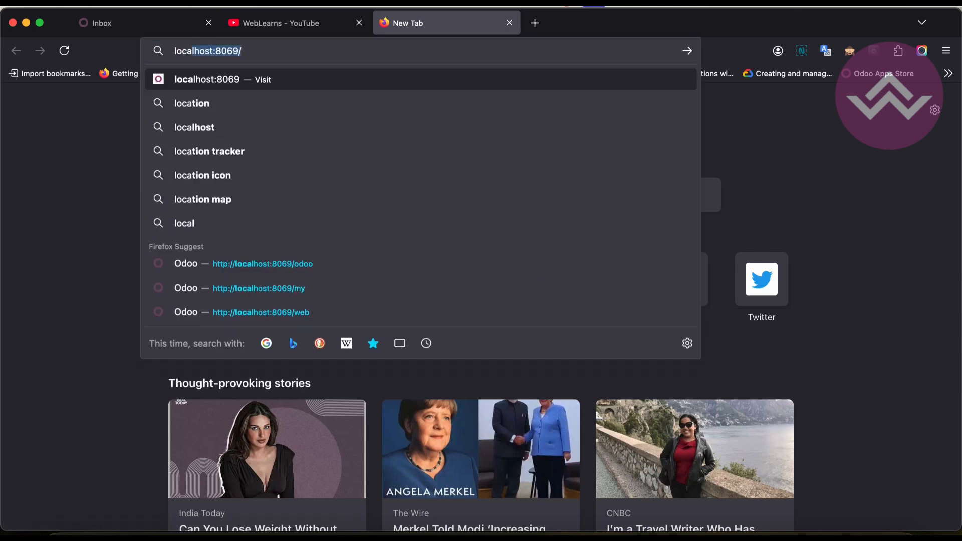
{"action": "key", "text": "Right"}
{"action": "key", "text": "Return"}
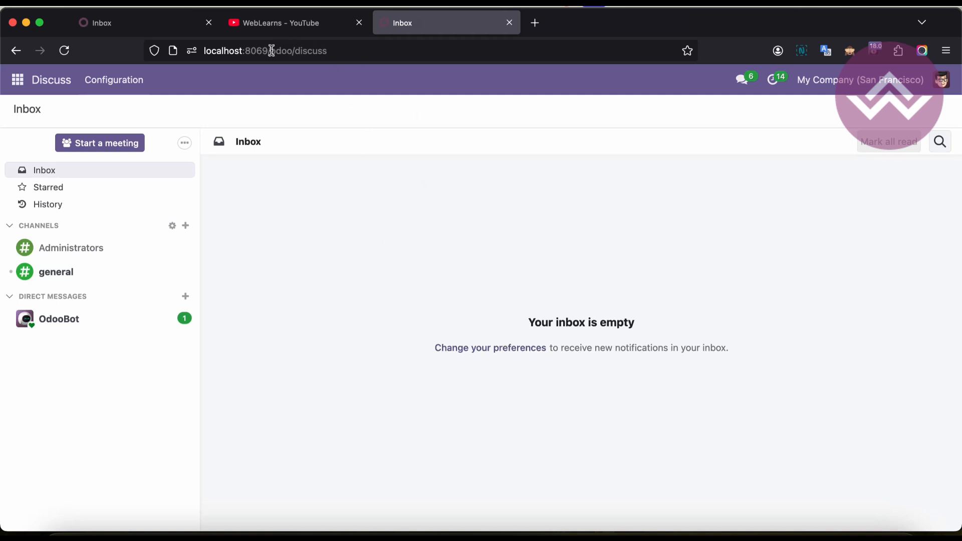
{"action": "double_click", "coordinate": [291, 51]}
{"action": "key", "text": "Escape"}
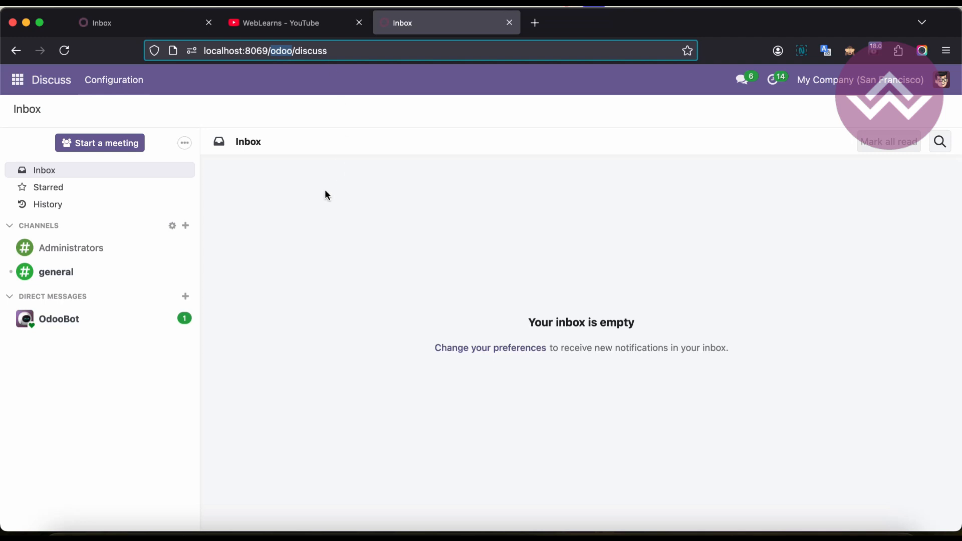
{"action": "type", "text": "web"}
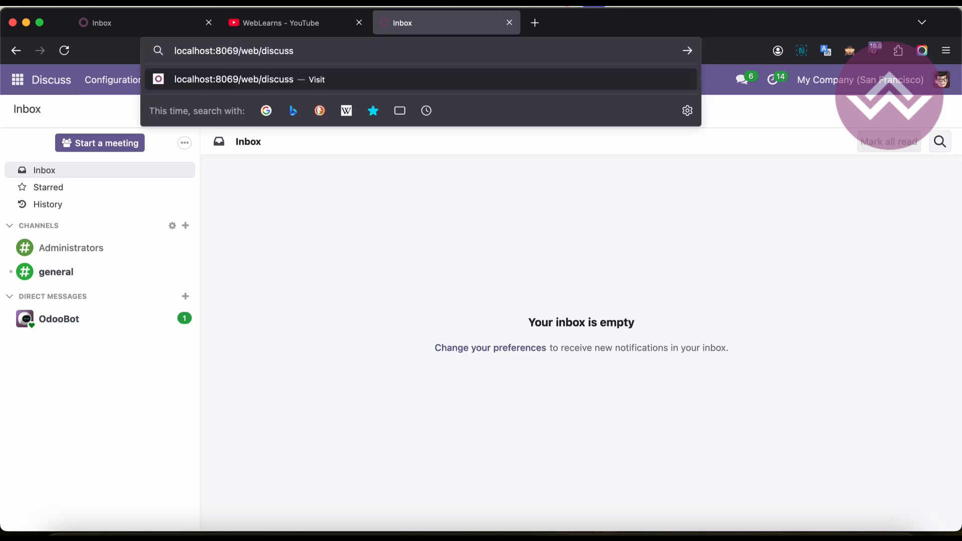
{"action": "key", "text": "Return"}
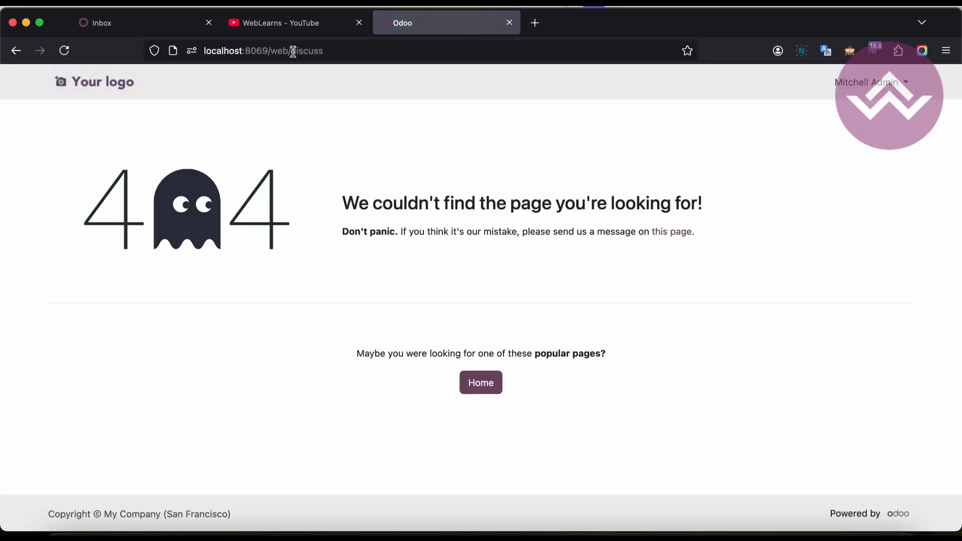
{"action": "double_click", "coordinate": [293, 50]}
{"action": "key", "text": "BackSpace"}
{"action": "key", "text": "Return"}
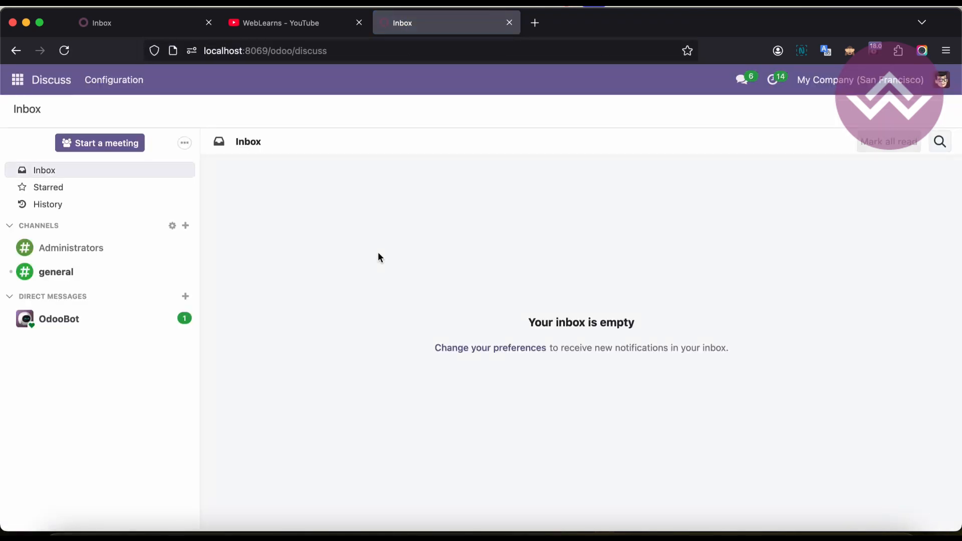
{"action": "left_click", "coordinate": [282, 52]}
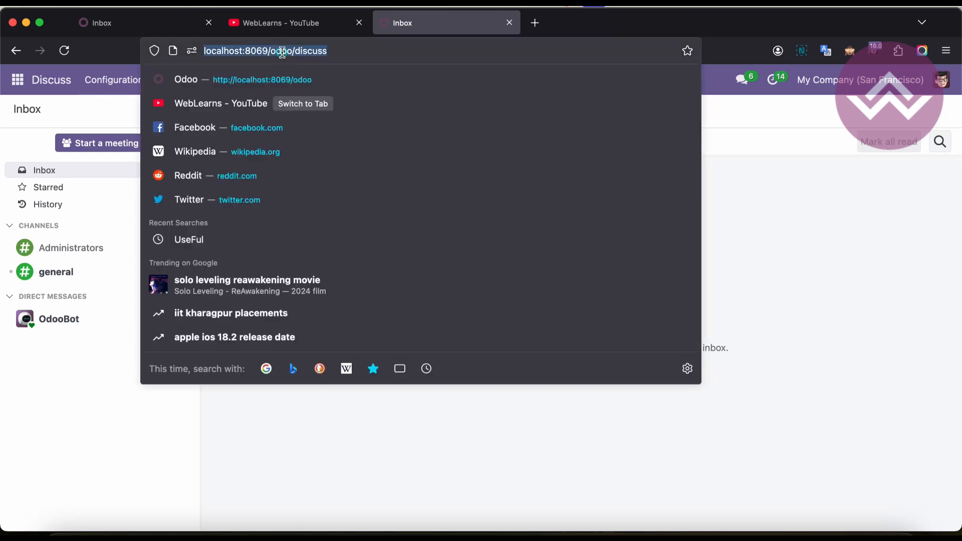
{"action": "left_click_drag", "start_coordinate": [271, 51], "coordinate": [328, 50]}
{"action": "type", "text": "web"}
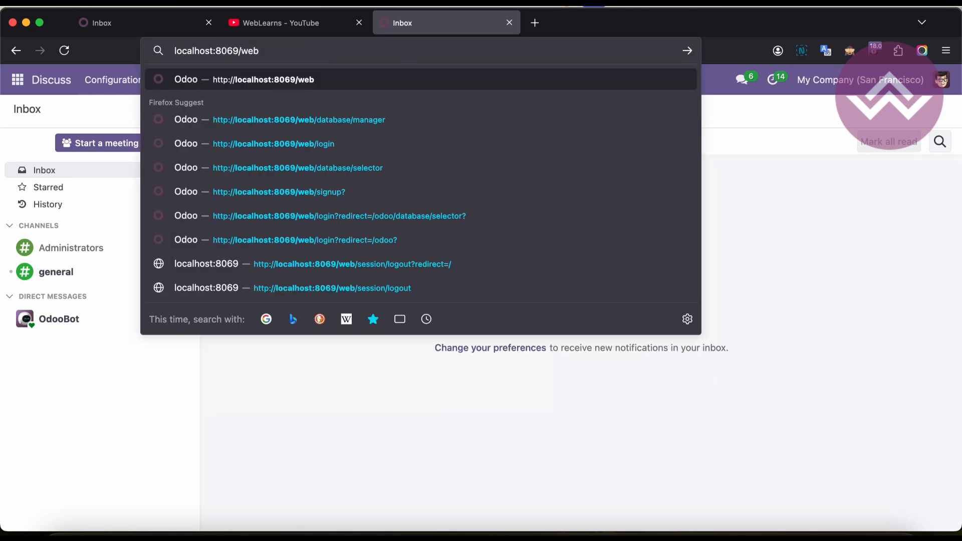
{"action": "key", "text": "Return"}
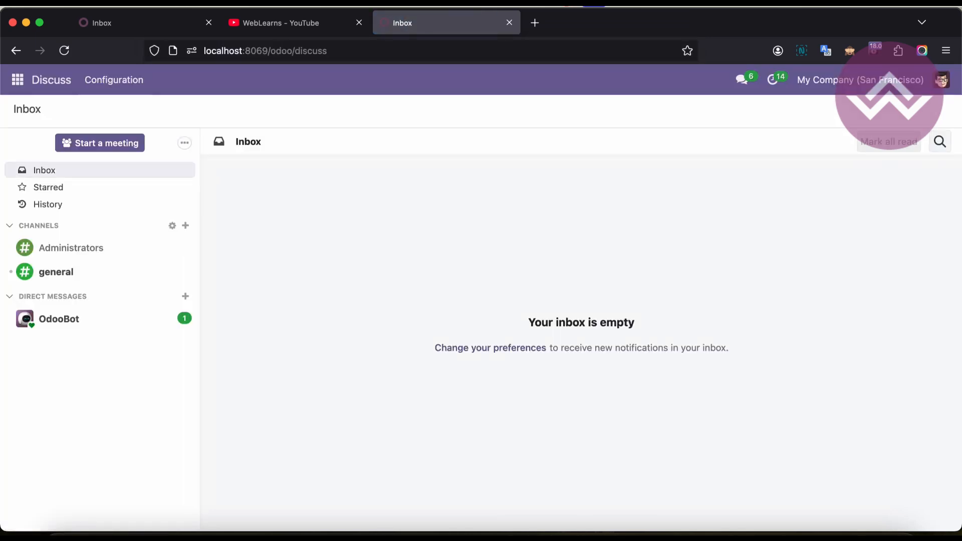
{"action": "left_click", "coordinate": [278, 51]}
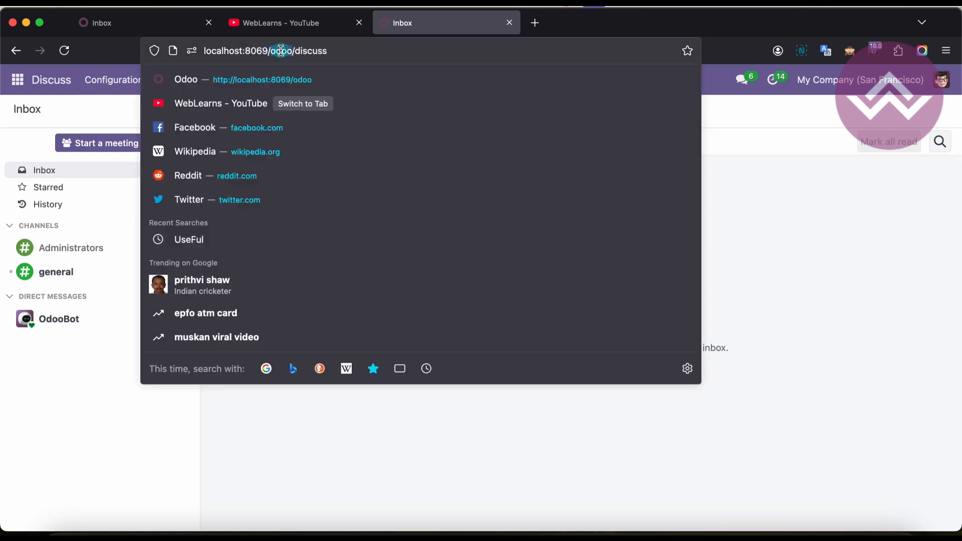
{"action": "left_click_drag", "start_coordinate": [271, 50], "coordinate": [328, 51]}
{"action": "type", "text": "web"}
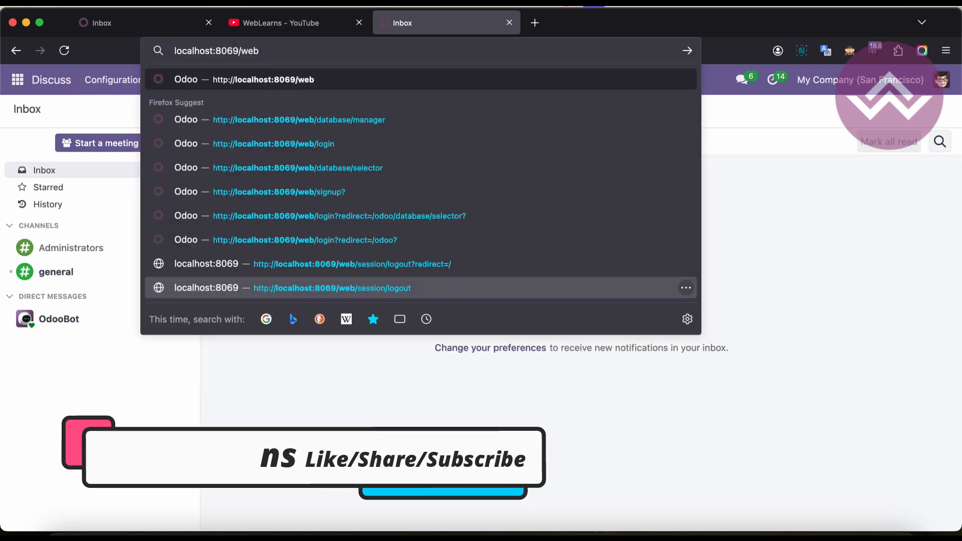
{"action": "key", "text": "Return"}
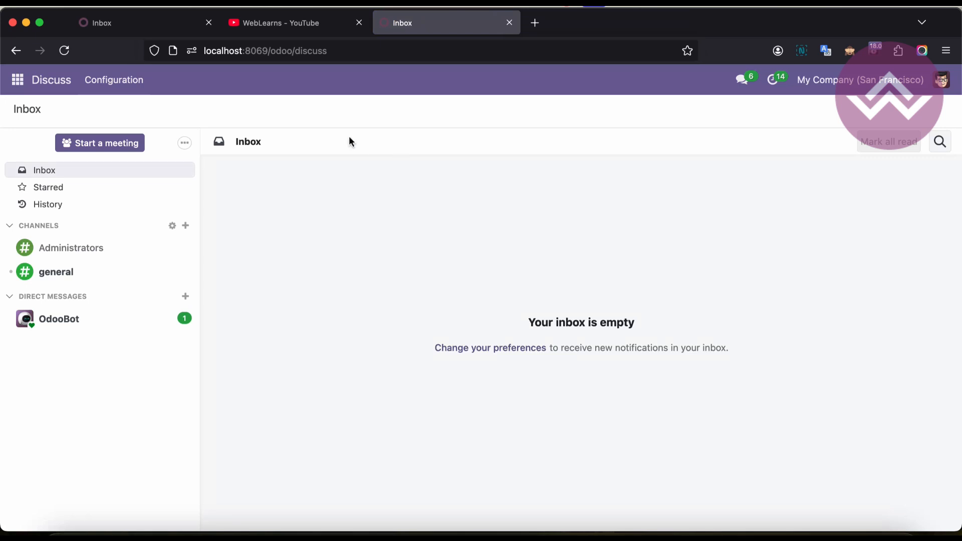
{"action": "left_click_drag", "start_coordinate": [271, 51], "coordinate": [395, 54]}
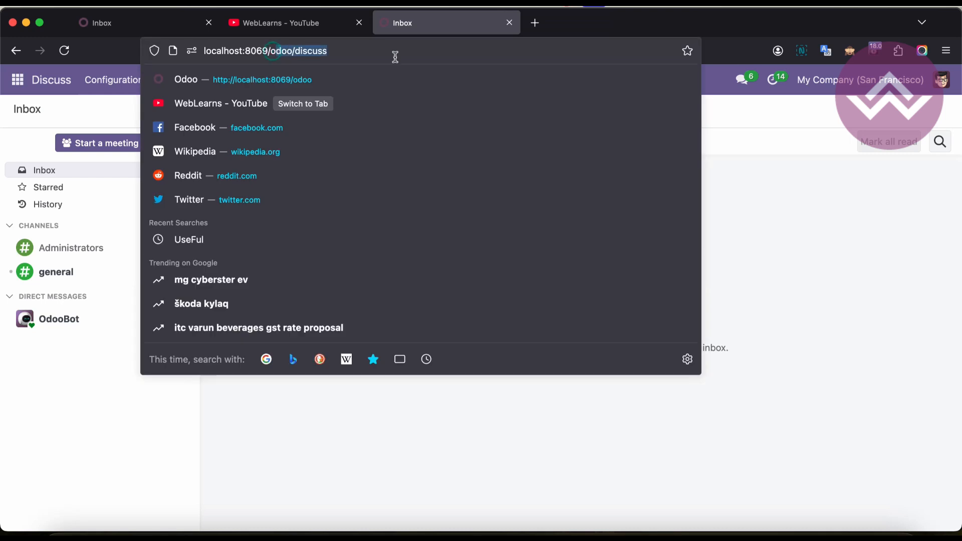
Load the portal at localhost:8069/my and view sales order S00026 from the orders list
{"action": "key", "text": "BackSpace"}
{"action": "type", "text": "my"}
{"action": "key", "text": "Return"}
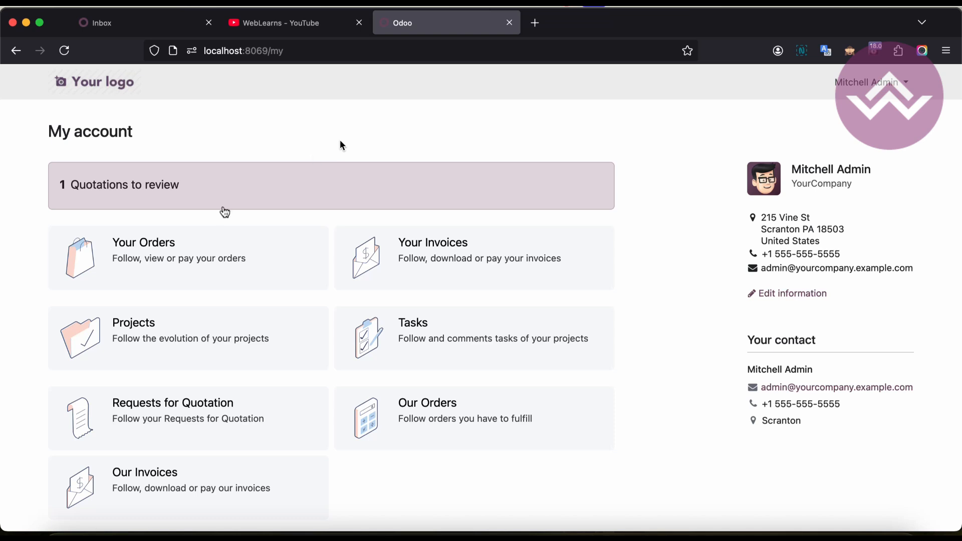
{"action": "left_click", "coordinate": [161, 253]}
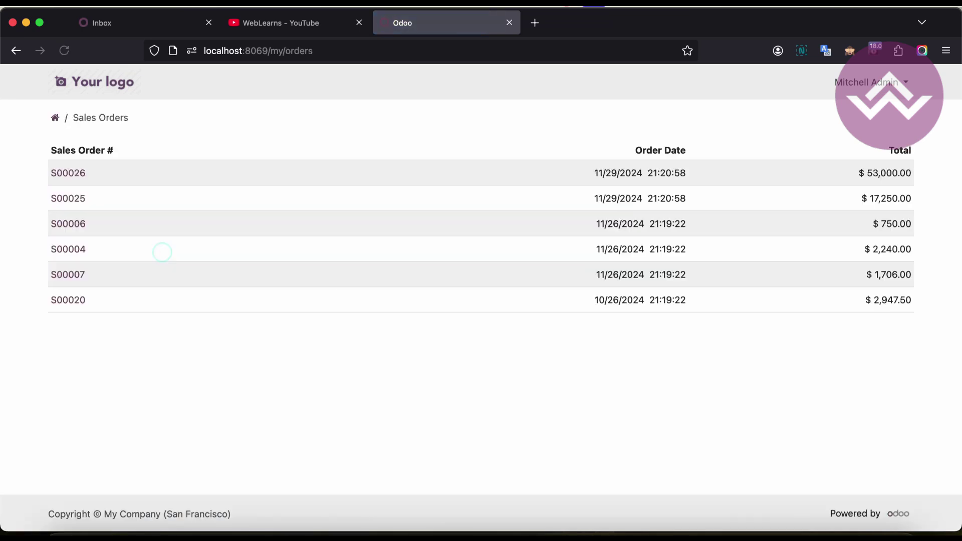
{"action": "left_click", "coordinate": [73, 175]}
{"action": "scroll", "coordinate": [300, 385], "scroll_direction": "down", "scroll_amount": 5}
{"action": "scroll", "coordinate": [301, 385], "scroll_direction": "up", "scroll_amount": 5}
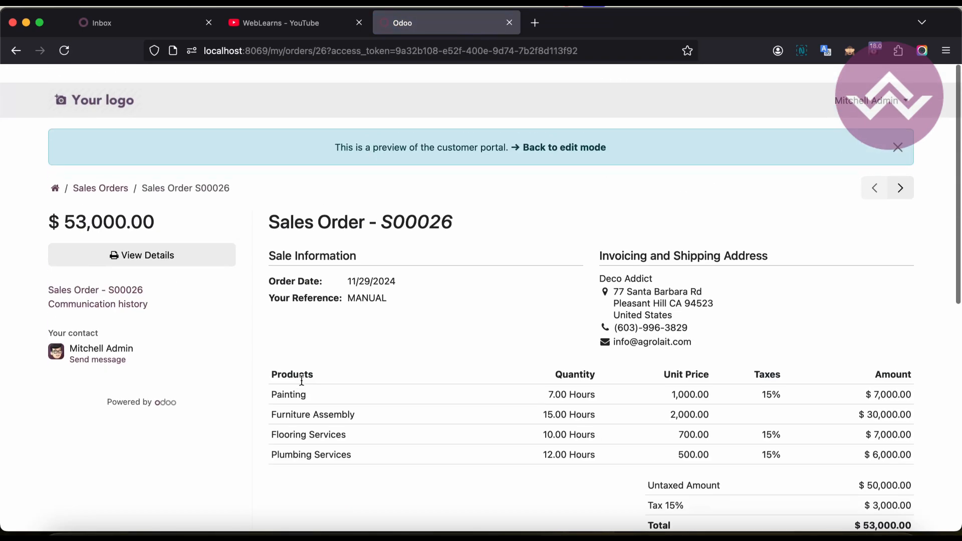
{"action": "left_click", "coordinate": [57, 169]}
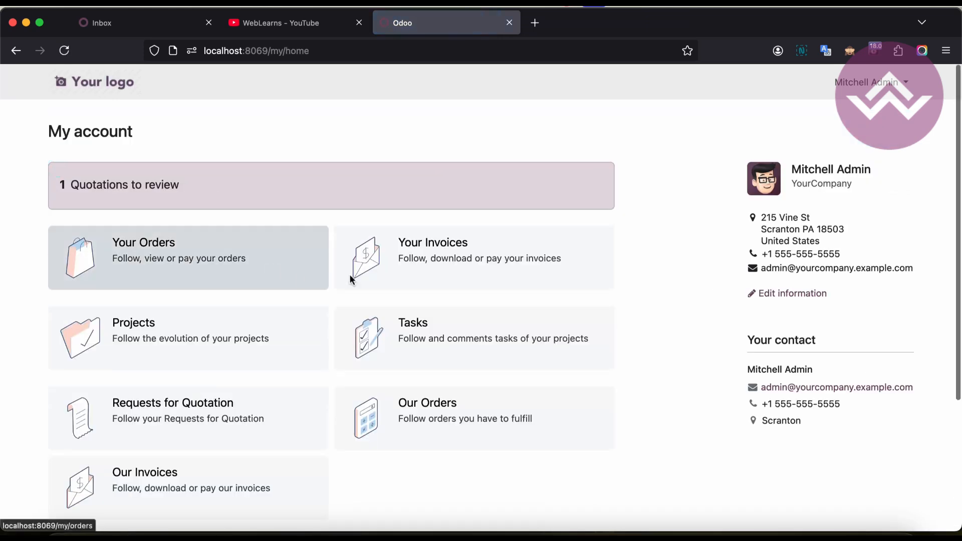
View an invoice from Your Invoices and the Connection & Security page, returning to My account
{"action": "left_click", "coordinate": [409, 258]}
{"action": "left_click", "coordinate": [94, 233]}
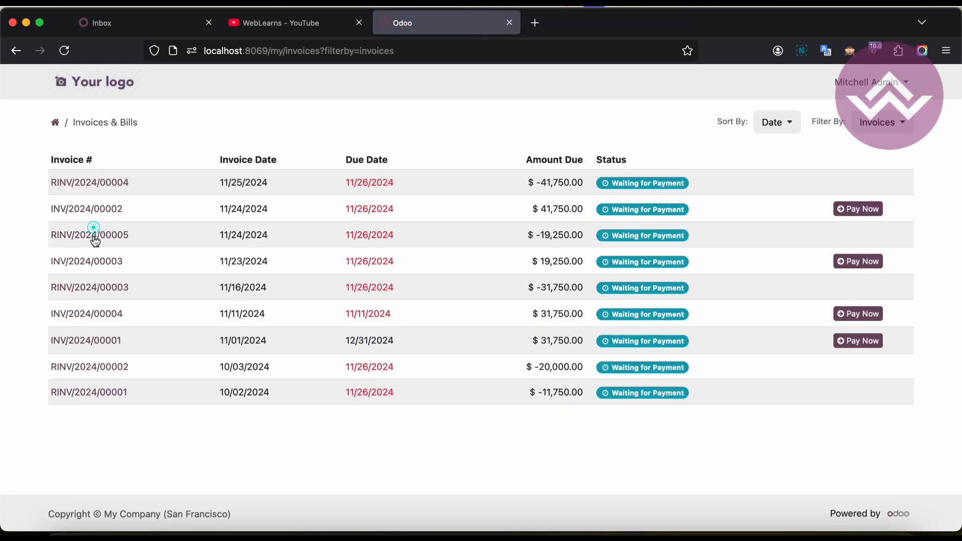
{"action": "left_click", "coordinate": [54, 167]}
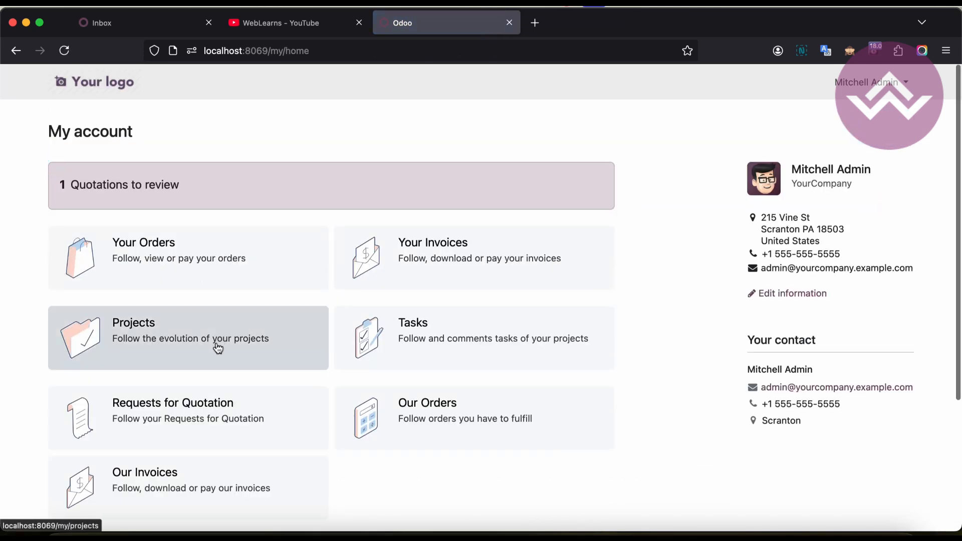
{"action": "scroll", "coordinate": [302, 415], "scroll_direction": "down", "scroll_amount": 3}
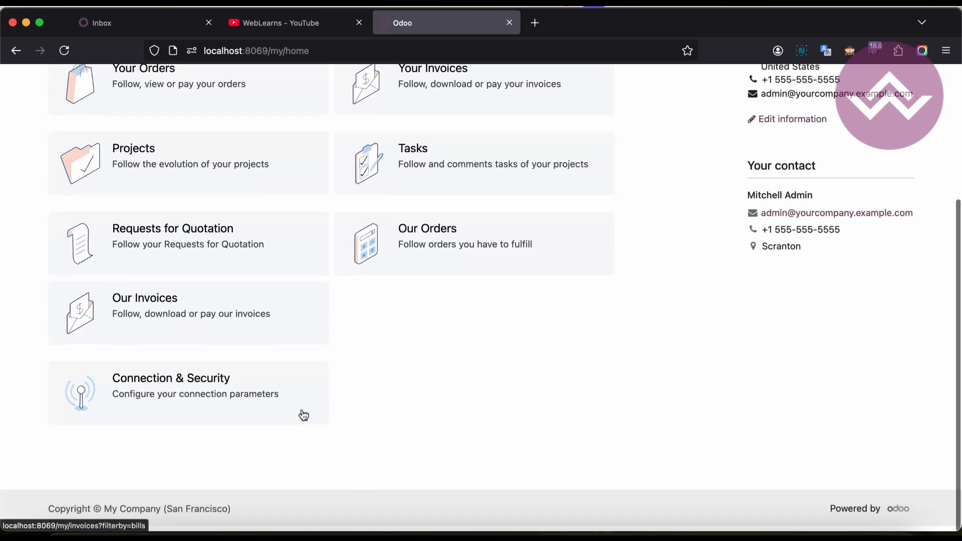
{"action": "left_click", "coordinate": [220, 393]}
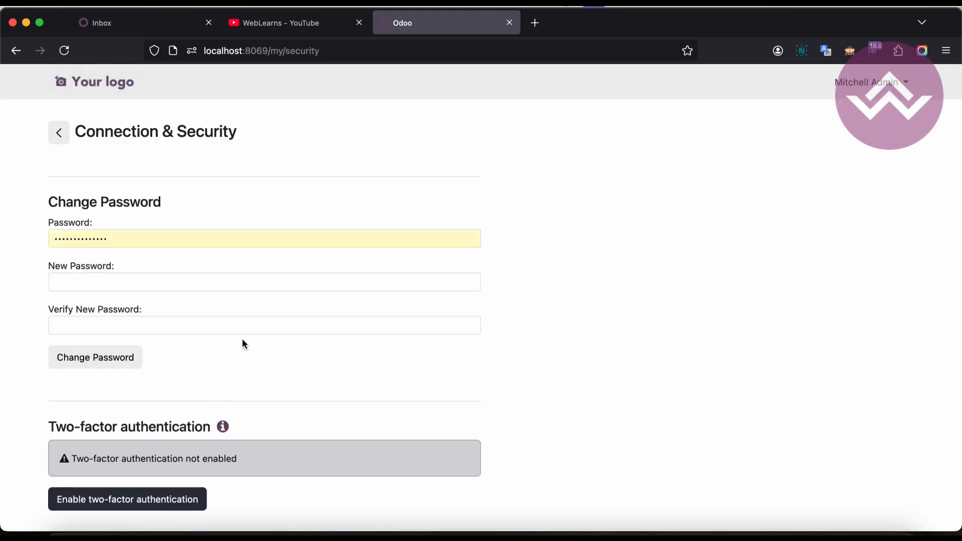
{"action": "left_click", "coordinate": [59, 135]}
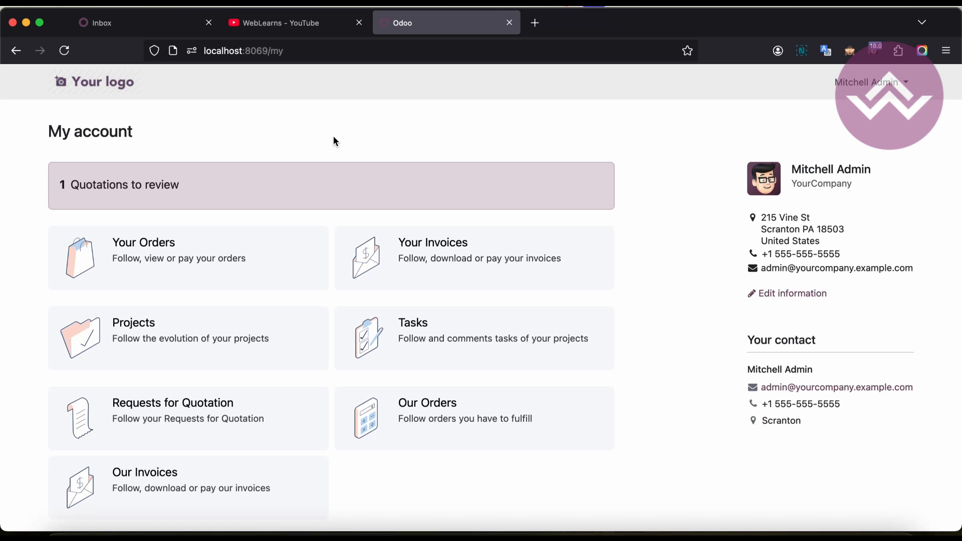
{"action": "left_click", "coordinate": [269, 51]}
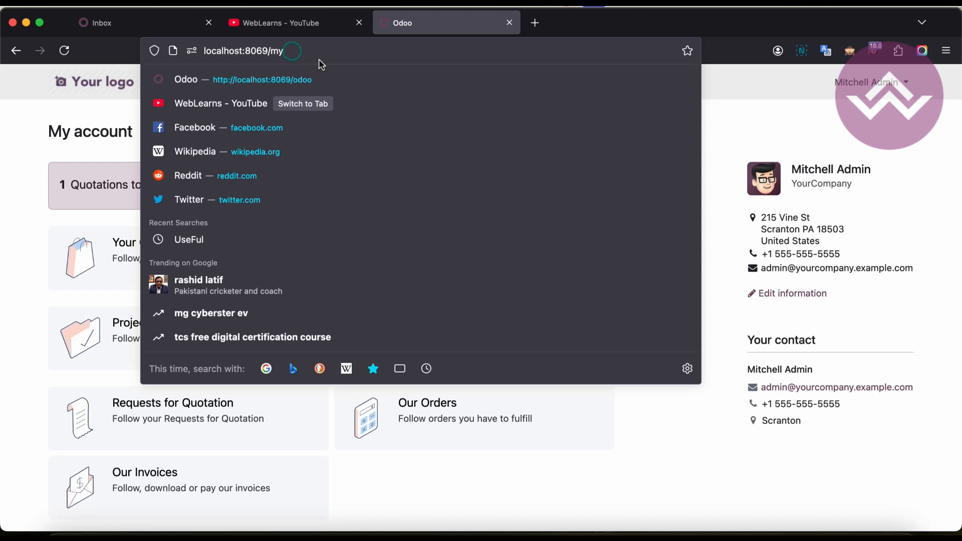
Load localhost:8069/web/login, then try /odoo/login and dismiss its Missing Action error
{"action": "key", "text": "End"}
{"action": "key", "text": "shift+Left"}
{"action": "key", "text": "shift+Left"}
{"action": "type", "text": "web/"}
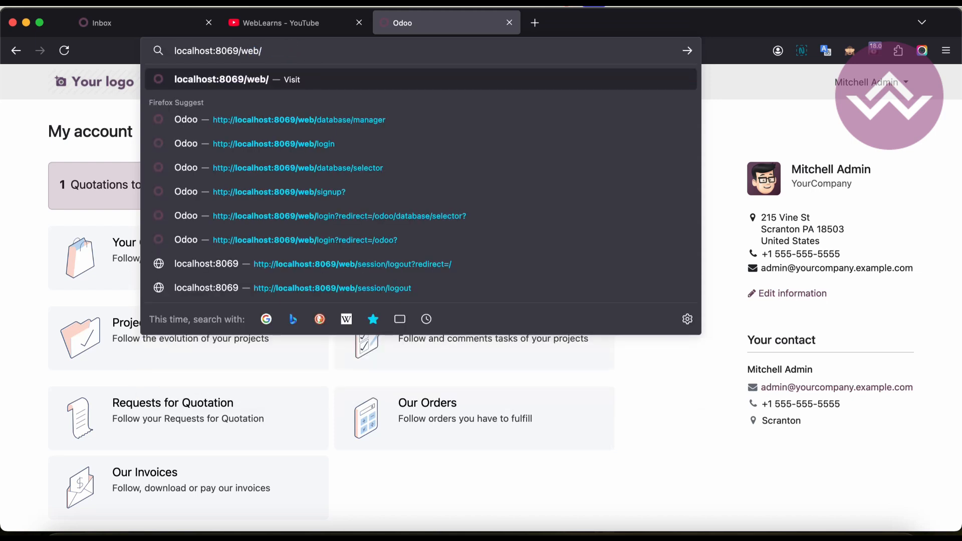
{"action": "type", "text": "login"}
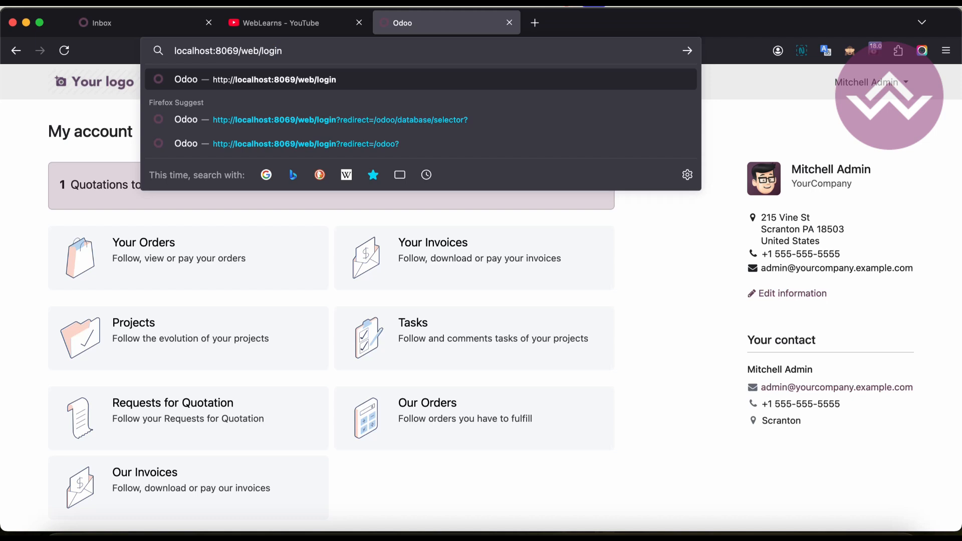
{"action": "key", "text": "Return"}
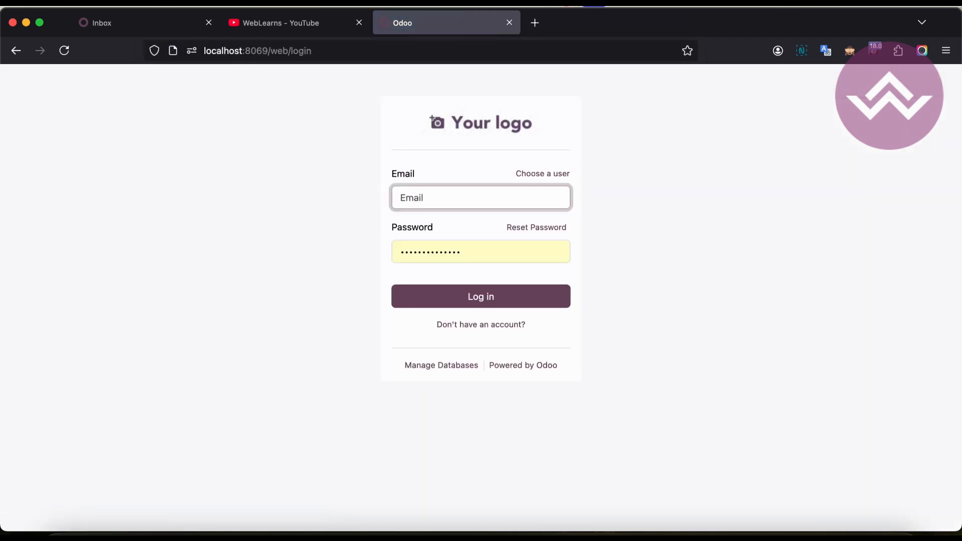
{"action": "left_click", "coordinate": [257, 50]}
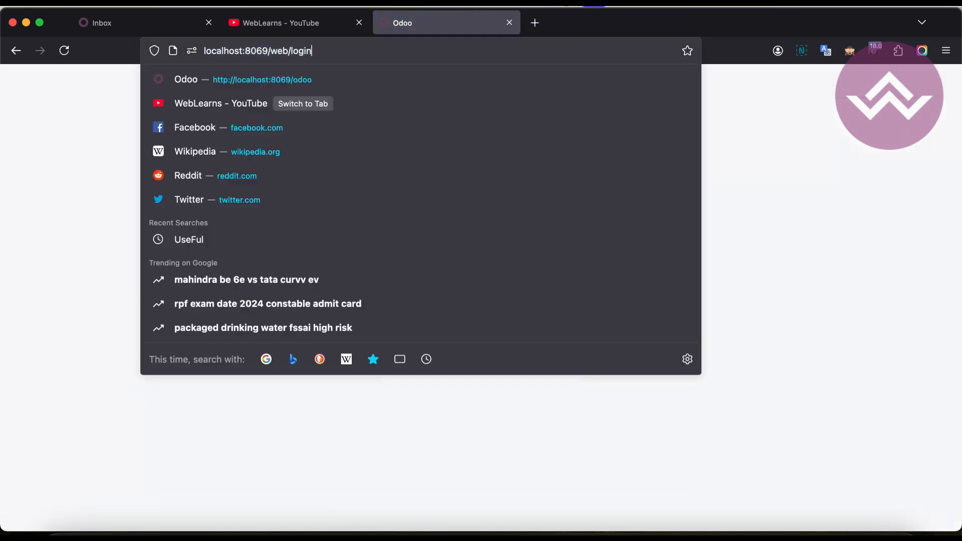
{"action": "double_click", "coordinate": [281, 51]}
{"action": "type", "text": "odoo"}
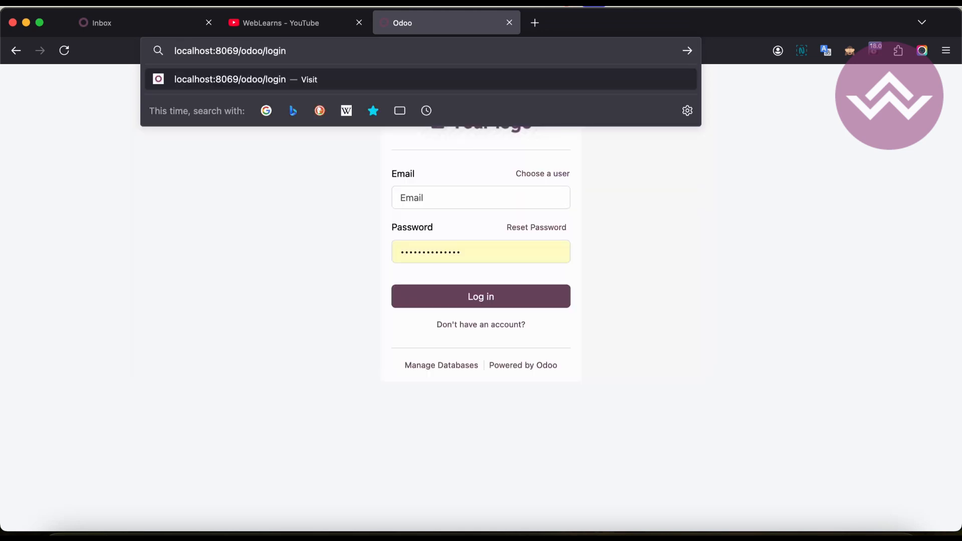
{"action": "key", "text": "Return"}
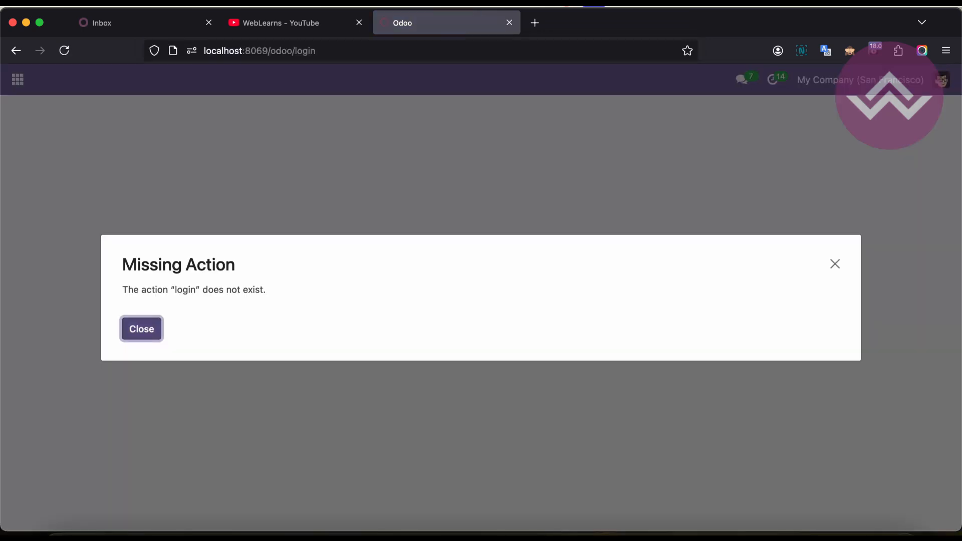
{"action": "left_click", "coordinate": [145, 328]}
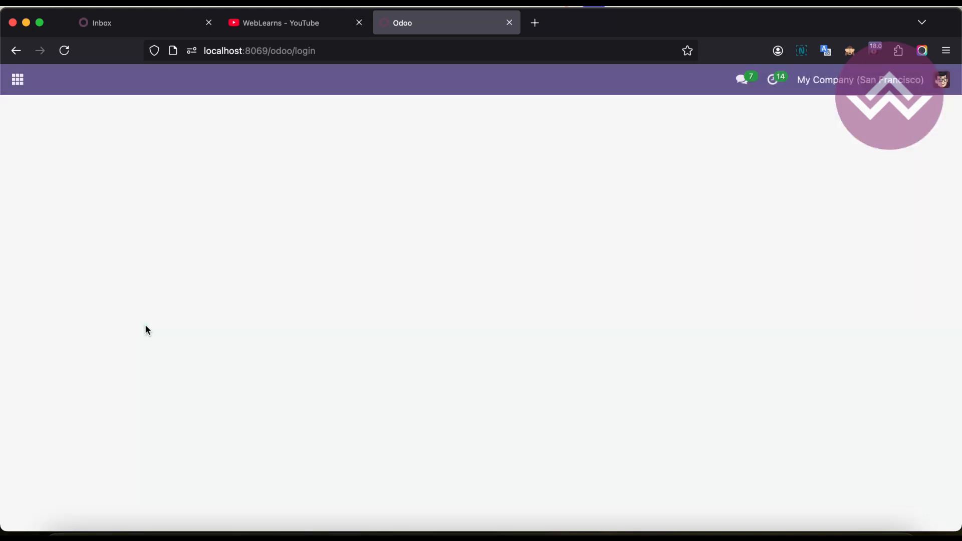
Restore the working login address localhost:8069/web/login
{"action": "left_click", "coordinate": [276, 51]}
{"action": "double_click", "coordinate": [277, 51]}
{"action": "type", "text": "web"}
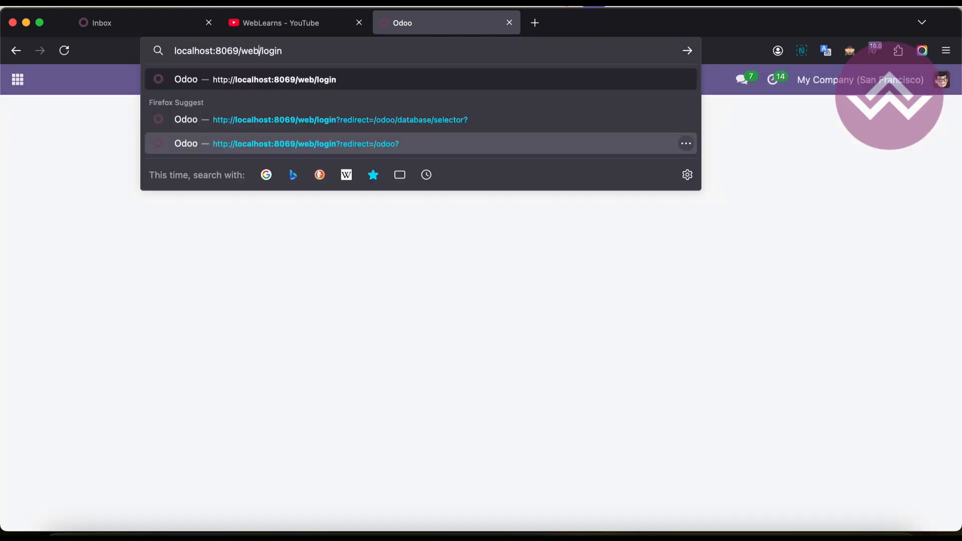
{"action": "key", "text": "Return"}
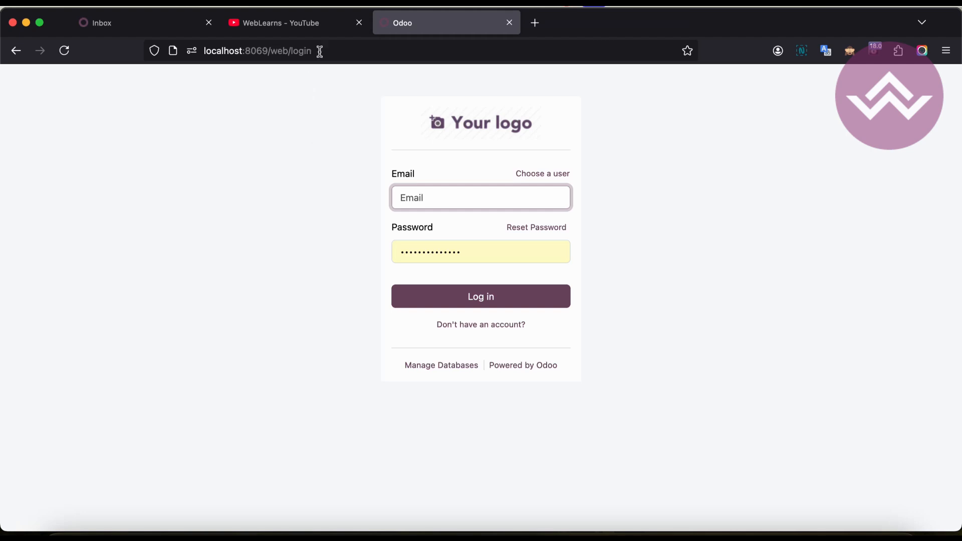
{"action": "left_click", "coordinate": [320, 51]}
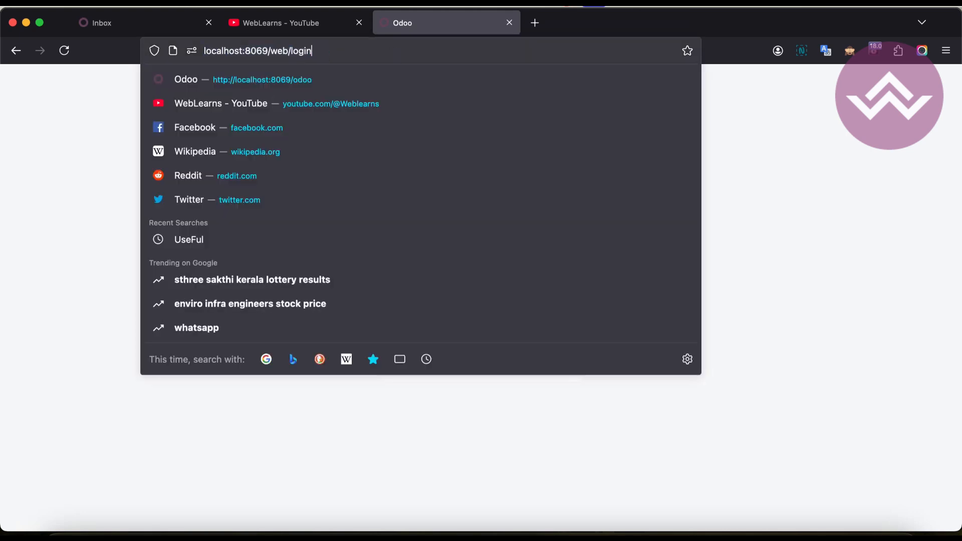
Load the signup form at localhost:8069/web/signup
{"action": "double_click", "coordinate": [301, 51]}
{"action": "type", "text": "signup"}
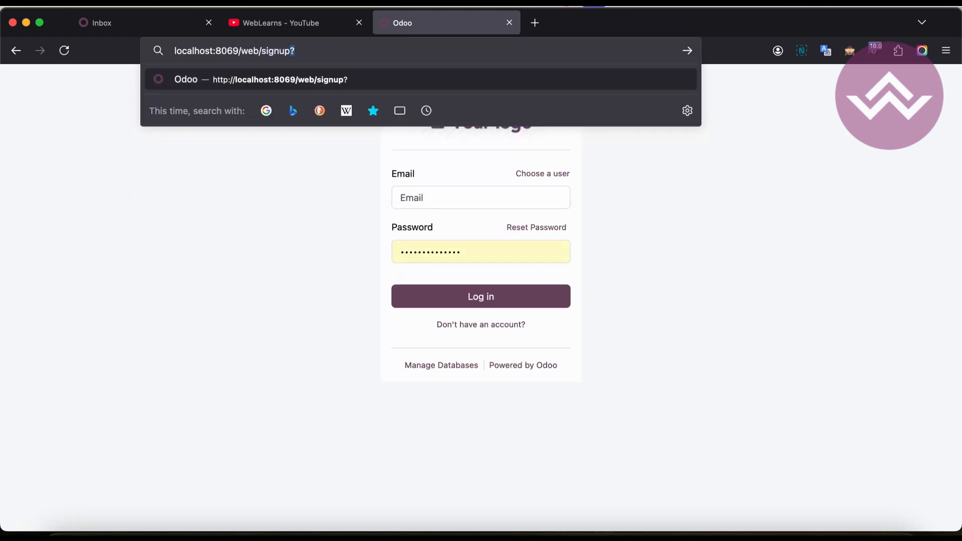
{"action": "key", "text": "Escape"}
{"action": "key", "text": "Return"}
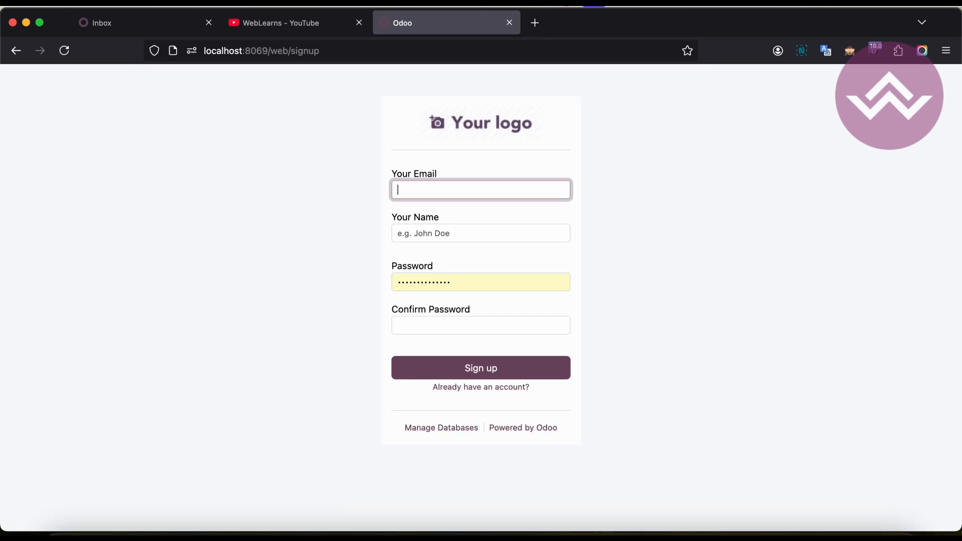
{"action": "left_click", "coordinate": [345, 51]}
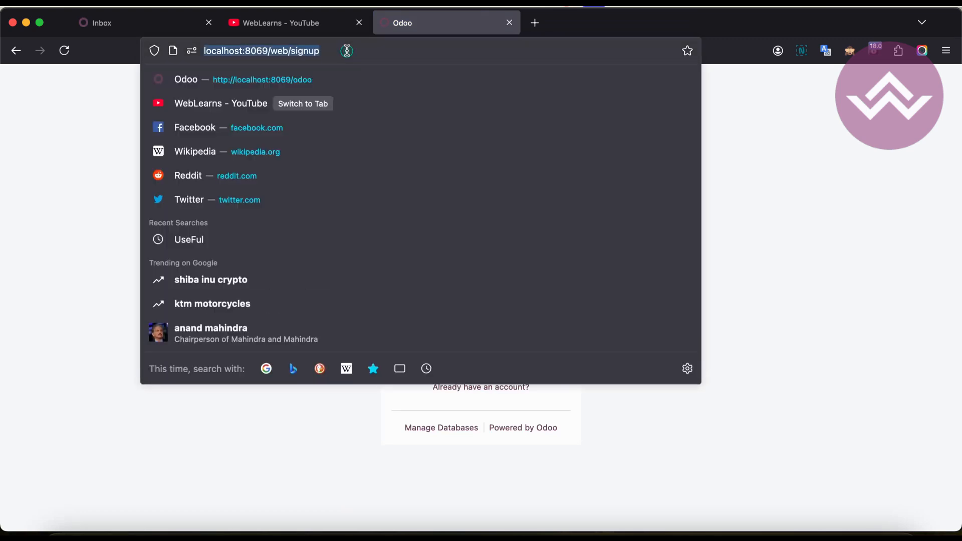
{"action": "left_click", "coordinate": [83, 202]}
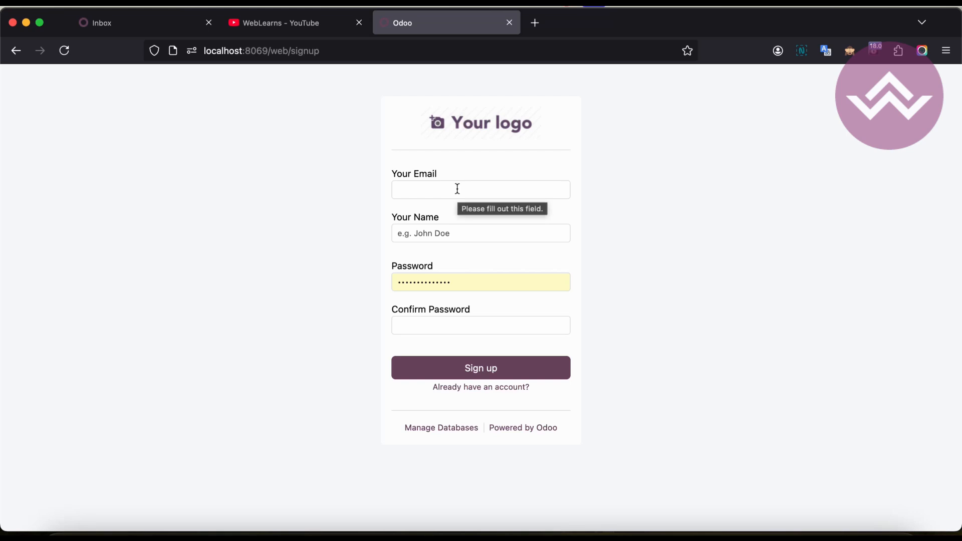
Glance at the Inbox tab and return to the signup page to edit its address
{"action": "left_click", "coordinate": [135, 21]}
{"action": "left_click", "coordinate": [241, 317]}
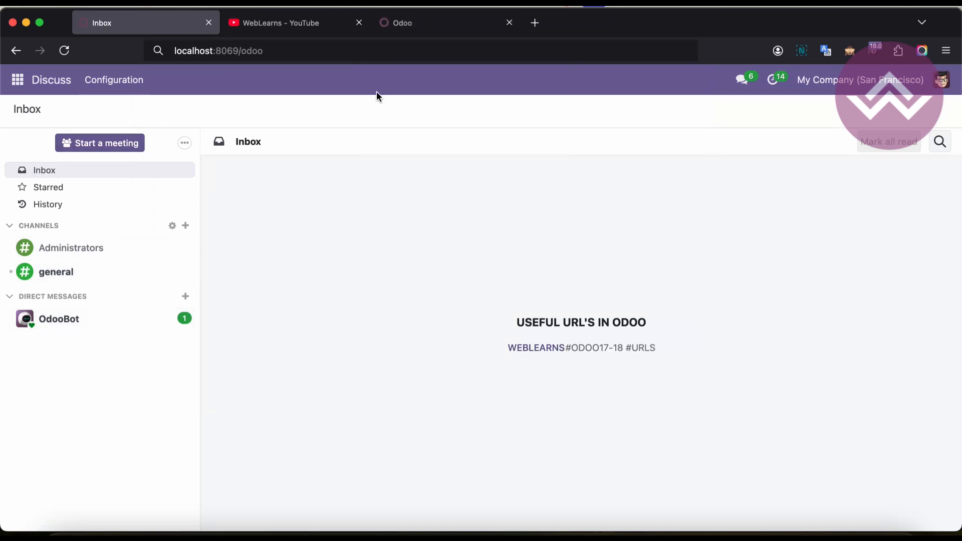
{"action": "left_click", "coordinate": [442, 24]}
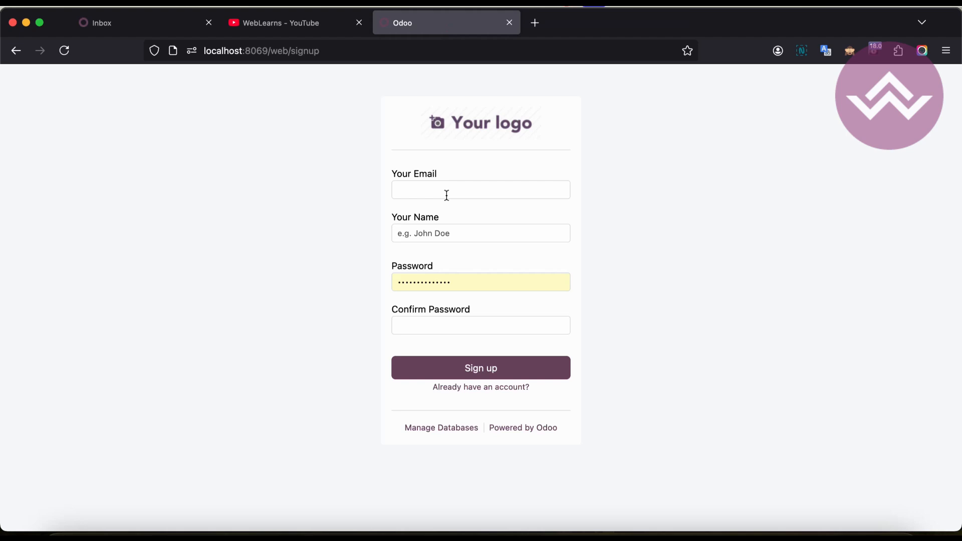
{"action": "left_click", "coordinate": [271, 50]}
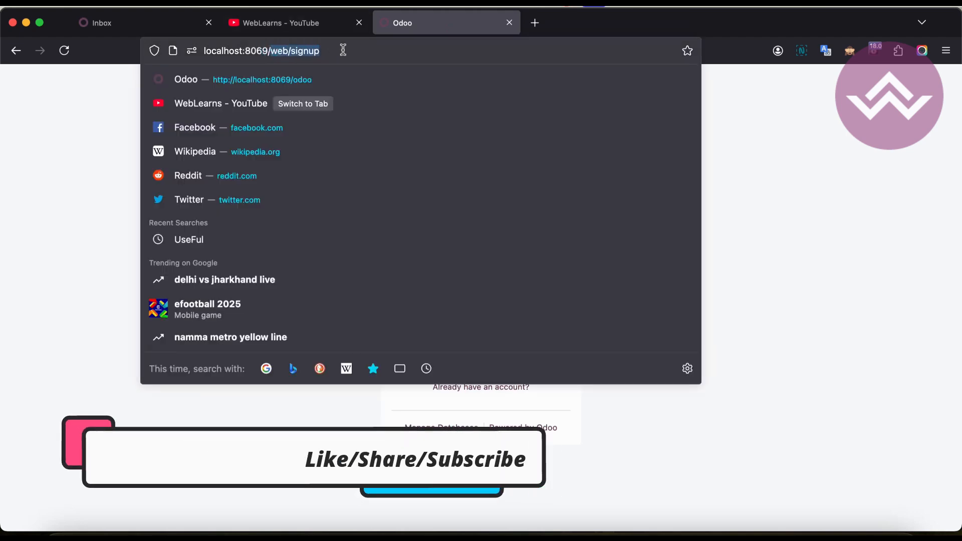
Load localhost:8069/web/database/selector and choose the weblearns-odoo18 database
{"action": "key", "text": "shift+Right"}
{"action": "key", "text": "shift+Right"}
{"action": "key", "text": "shift+Right"}
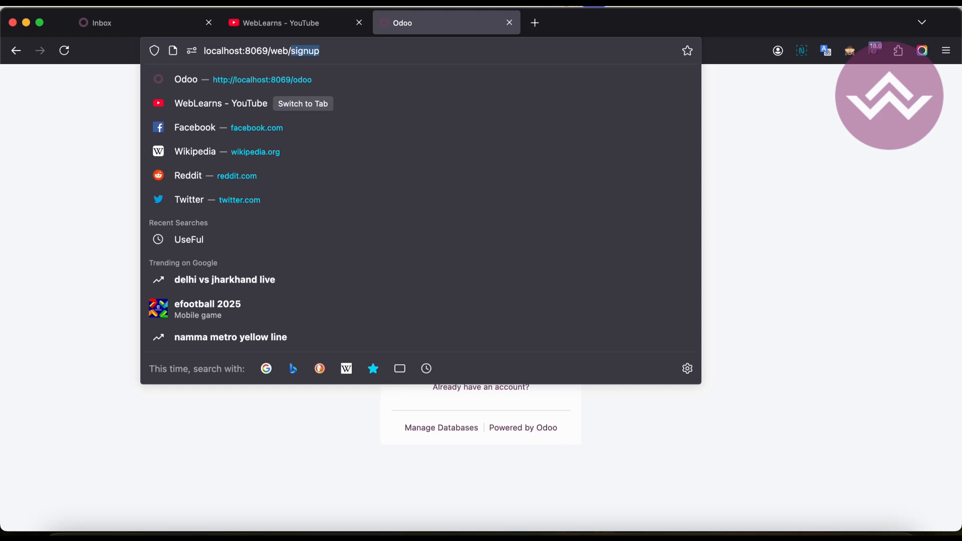
{"action": "type", "text": "database/ma"}
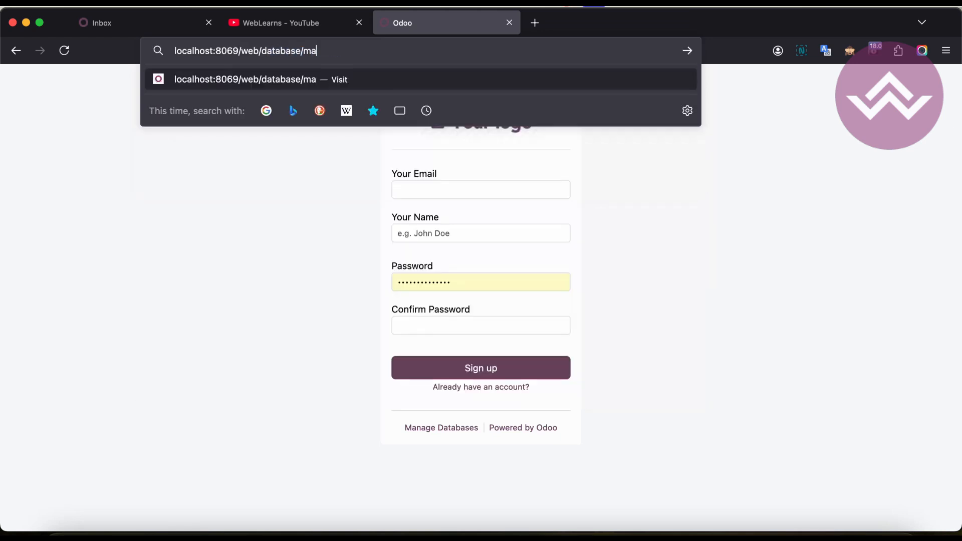
{"action": "key", "text": "BackSpace"}
{"action": "key", "text": "BackSpace"}
{"action": "type", "text": "sel"}
{"action": "key", "text": "Return"}
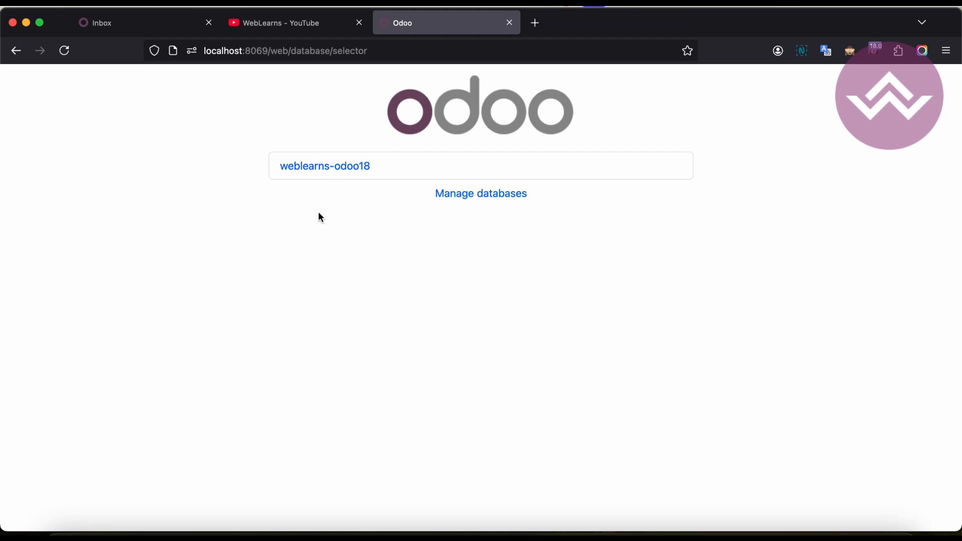
{"action": "left_click", "coordinate": [315, 171]}
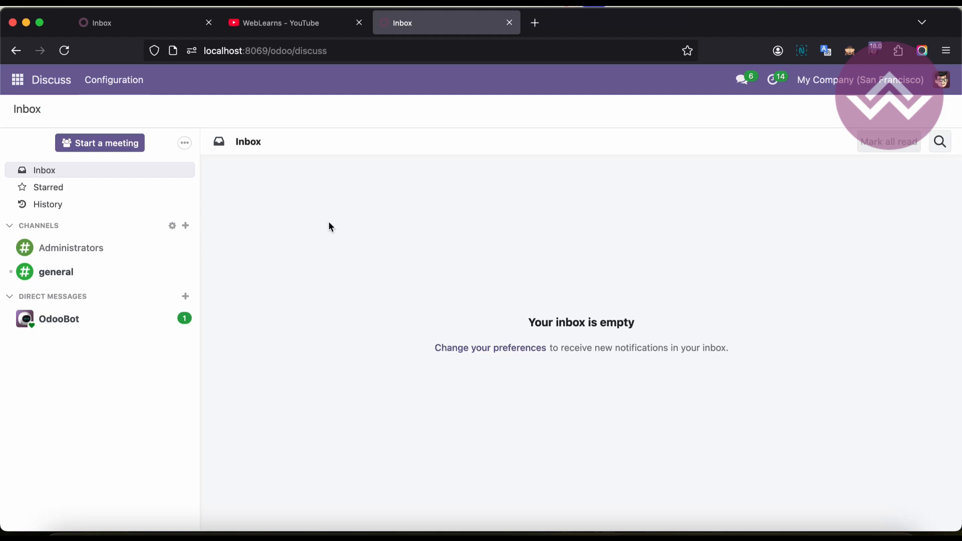
Load localhost:8069/web/database/manager and preview its create, restore and master password forms
{"action": "left_click_drag", "start_coordinate": [269, 50], "coordinate": [398, 50]}
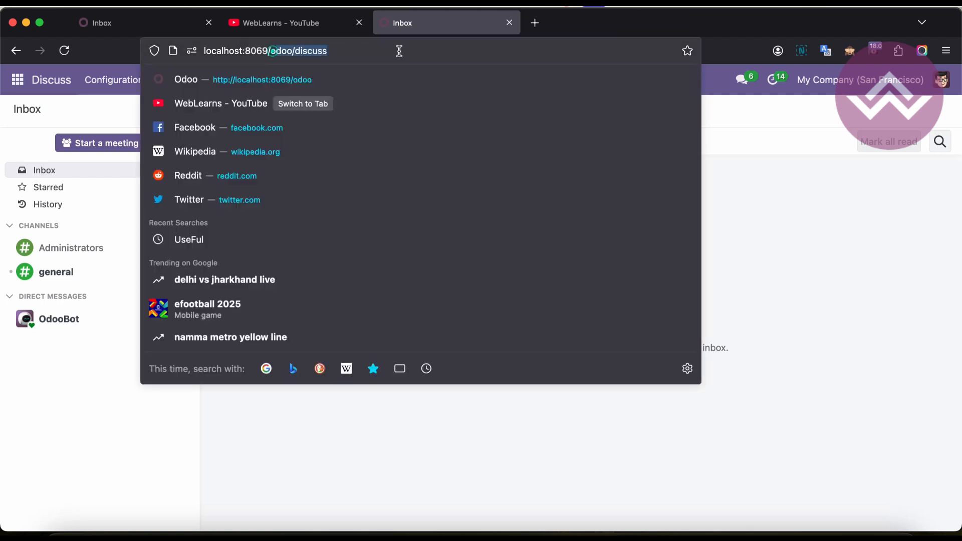
{"action": "type", "text": "web/"}
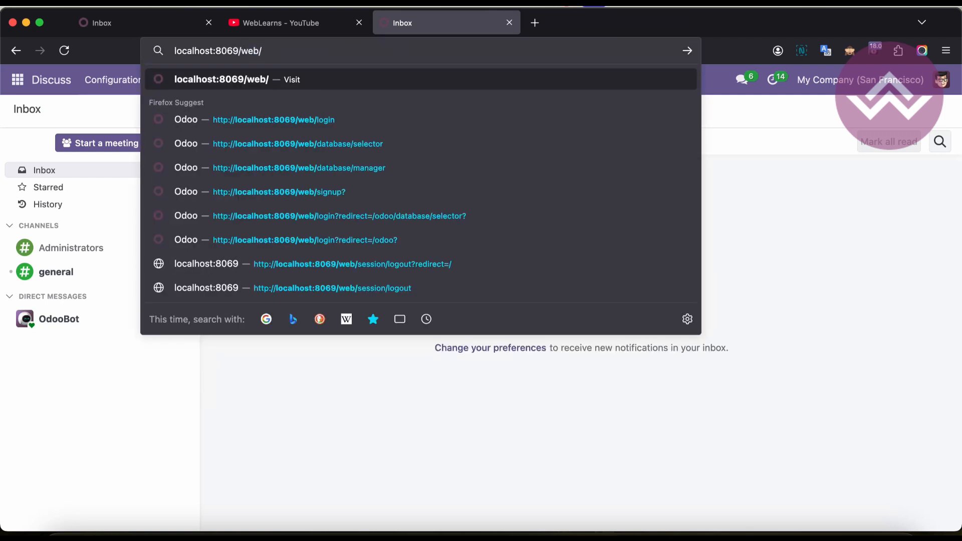
{"action": "type", "text": "database/man"}
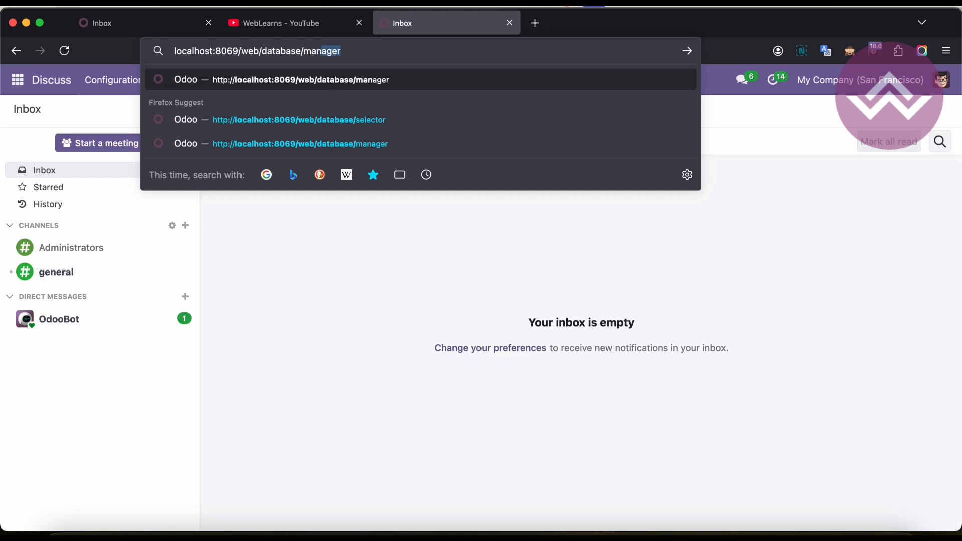
{"action": "type", "text": "a"}
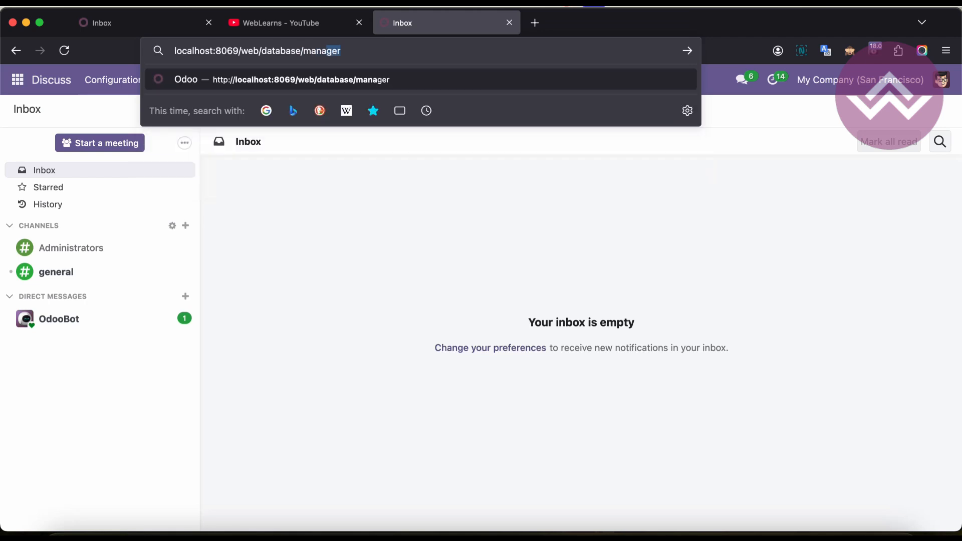
{"action": "key", "text": "Return"}
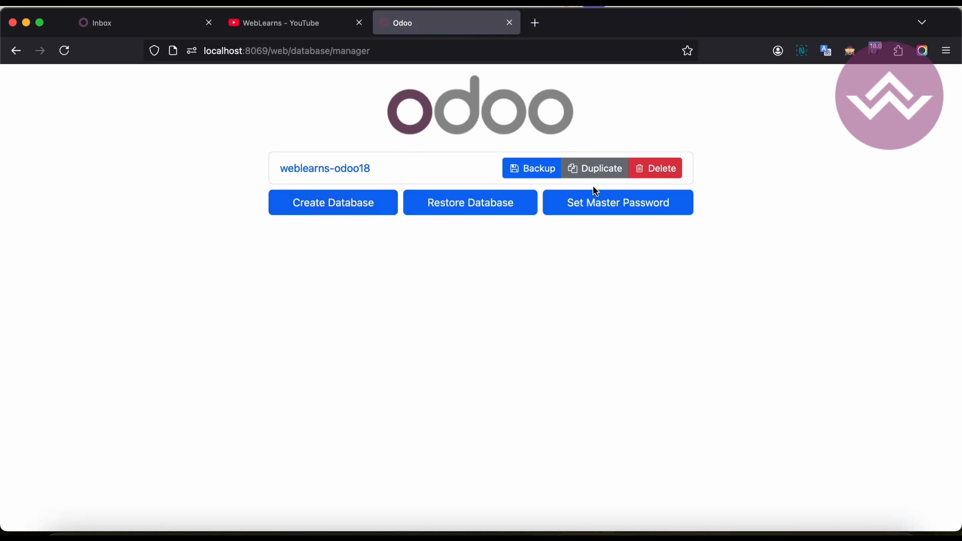
{"action": "left_click", "coordinate": [347, 210]}
{"action": "left_click", "coordinate": [629, 106]}
{"action": "left_click", "coordinate": [467, 198]}
{"action": "left_click", "coordinate": [633, 106]}
{"action": "left_click", "coordinate": [628, 204]}
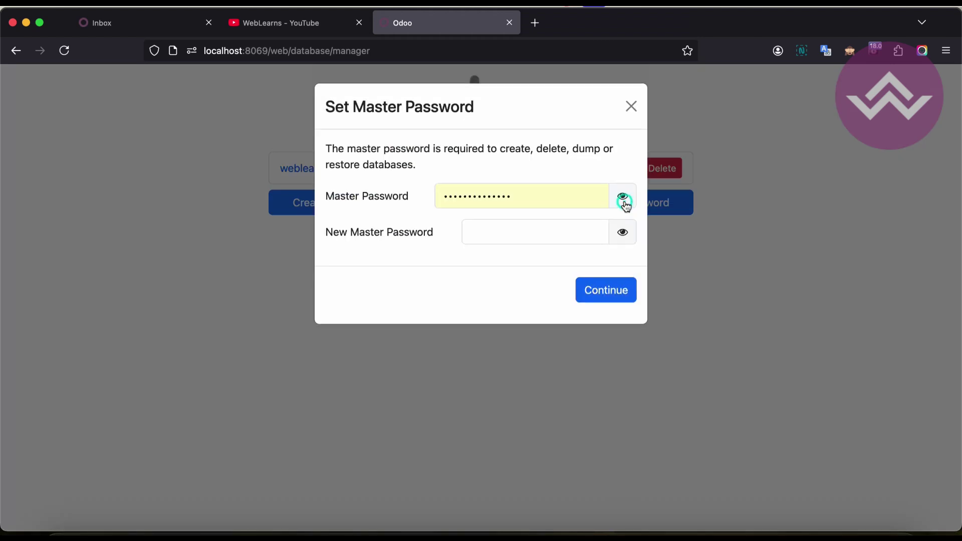
{"action": "left_click", "coordinate": [635, 111]}
Preview the delete and duplicate forms, then attempt a backup of weblearns-odoo18, which fails with Access Denied
{"action": "left_click", "coordinate": [644, 172]}
{"action": "left_click", "coordinate": [631, 102]}
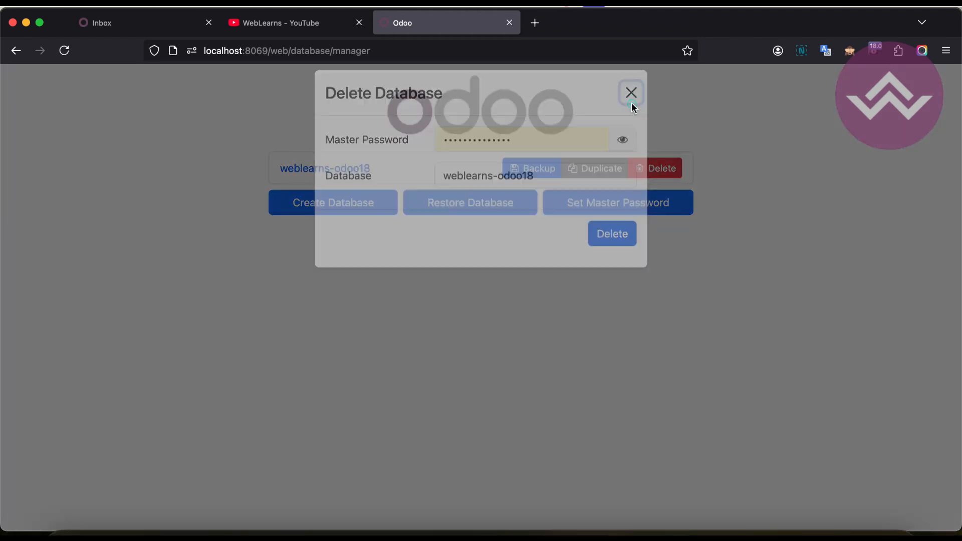
{"action": "left_click", "coordinate": [602, 169]}
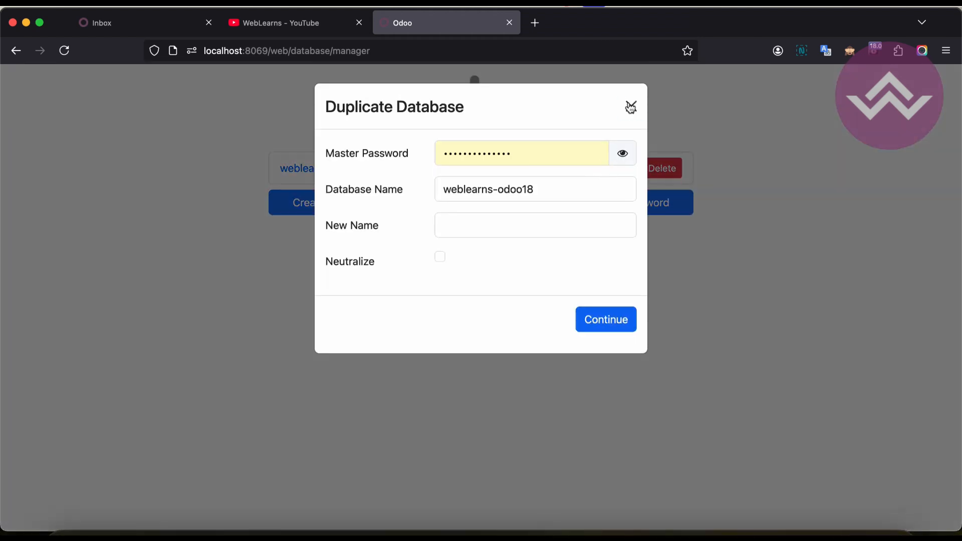
{"action": "left_click", "coordinate": [631, 107]}
{"action": "left_click", "coordinate": [542, 171]}
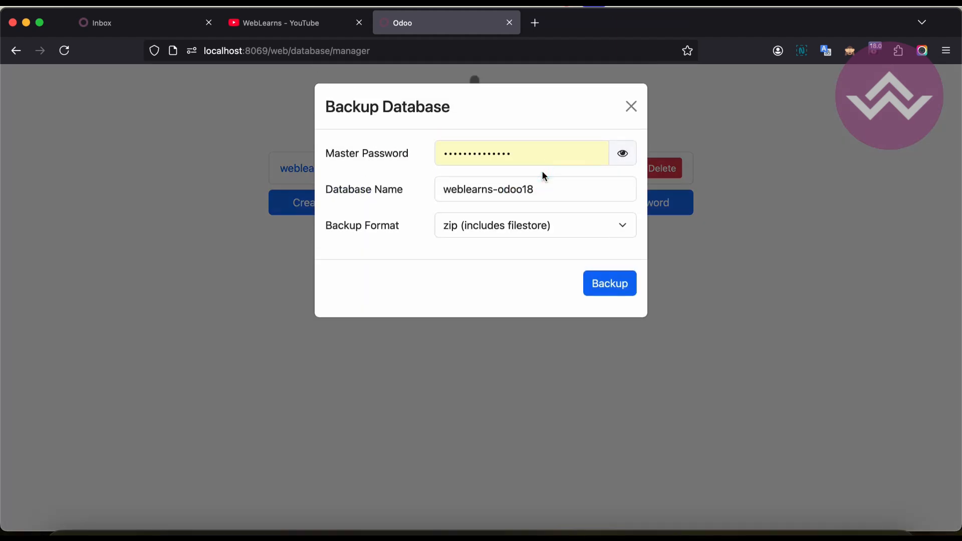
{"action": "left_click", "coordinate": [522, 226]}
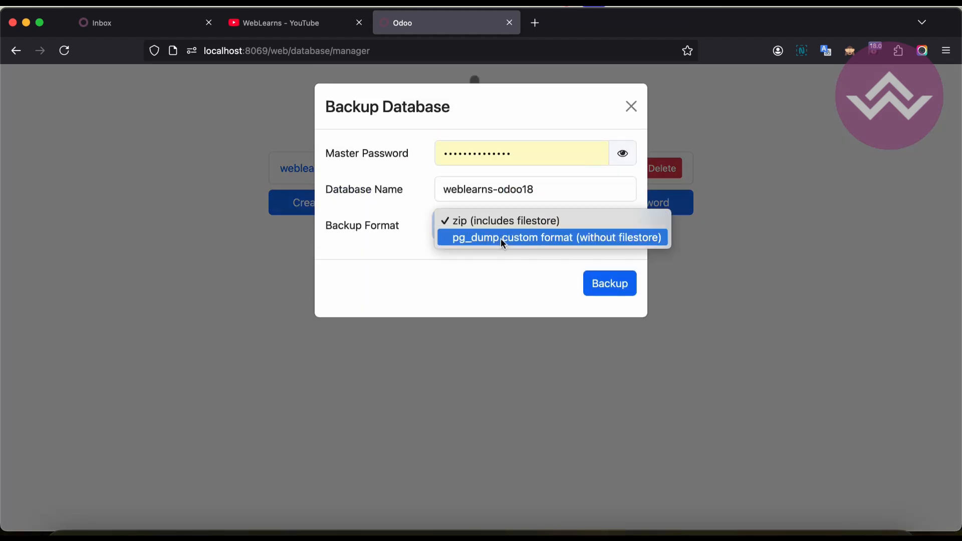
{"action": "left_click", "coordinate": [597, 284]}
{"action": "left_click", "coordinate": [597, 283]}
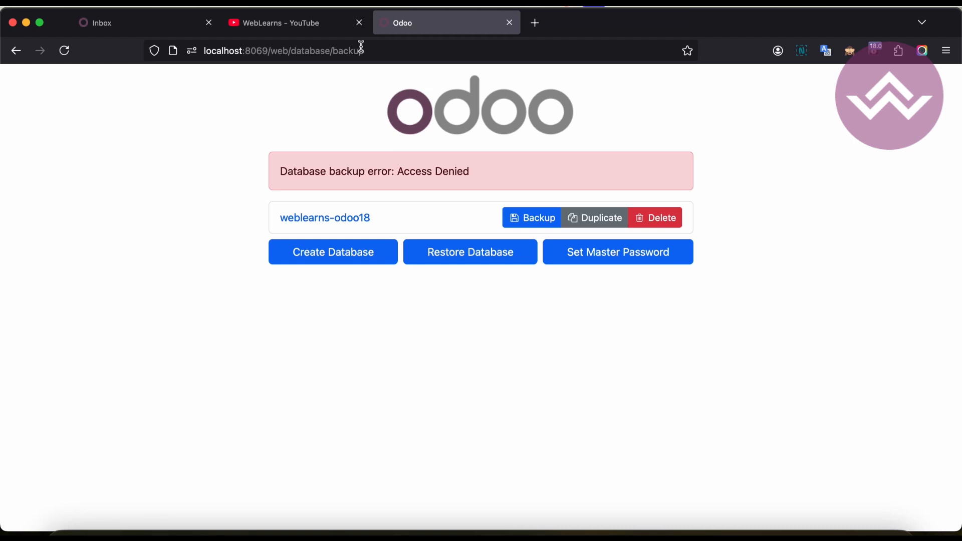
Return to the database manager, load /web/login and follow Reset Password
{"action": "left_click_drag", "start_coordinate": [331, 50], "coordinate": [393, 50]}
{"action": "type", "text": "manager"}
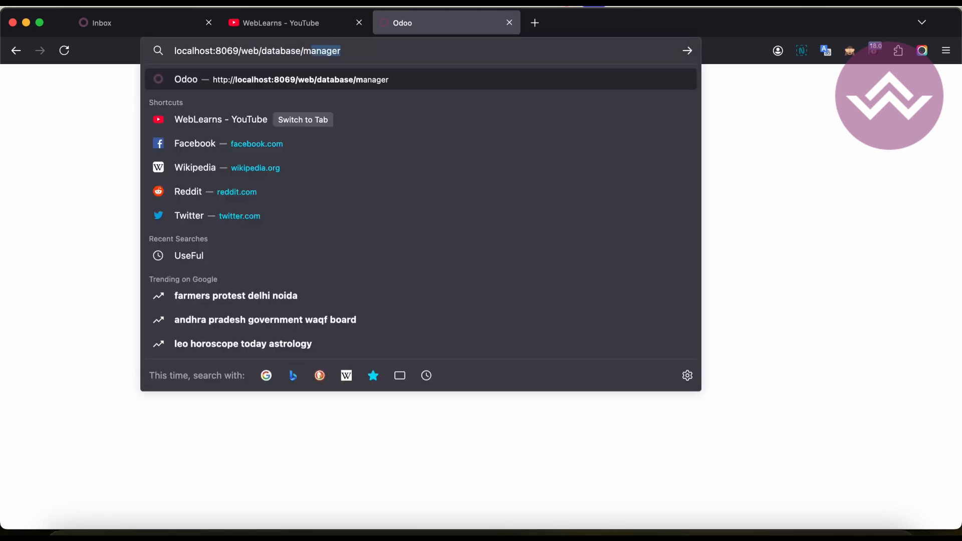
{"action": "key", "text": "Return"}
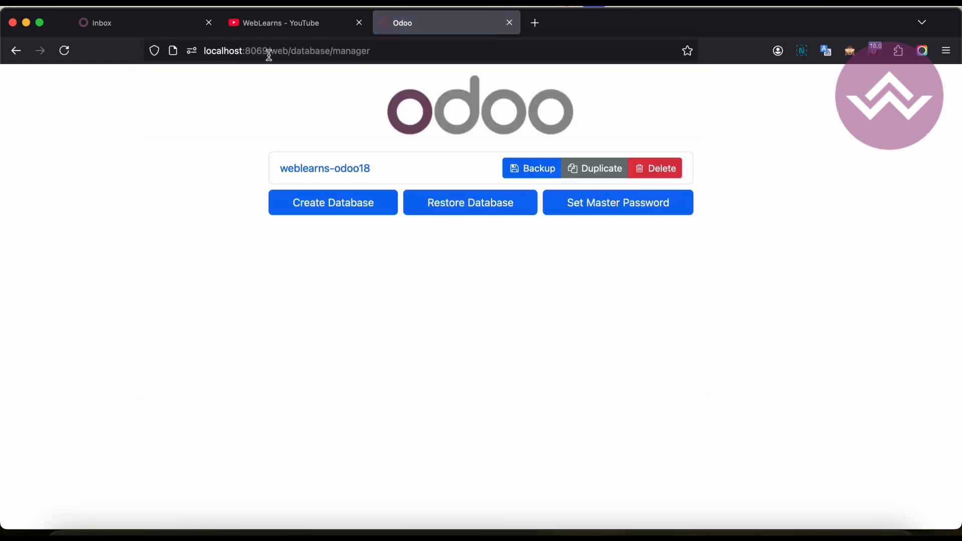
{"action": "left_click_drag", "start_coordinate": [268, 51], "coordinate": [452, 55]}
{"action": "type", "text": "login"}
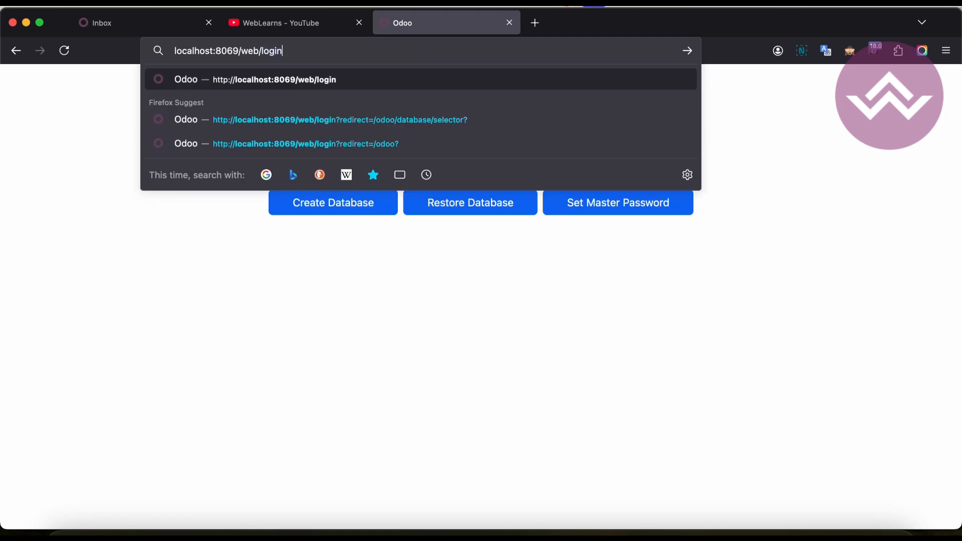
{"action": "key", "text": "Return"}
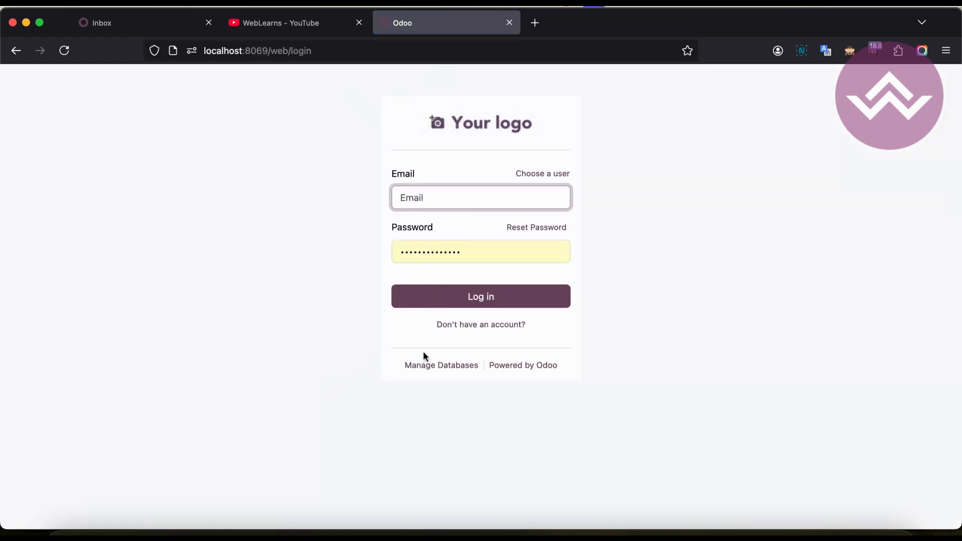
{"action": "left_click", "coordinate": [522, 228]}
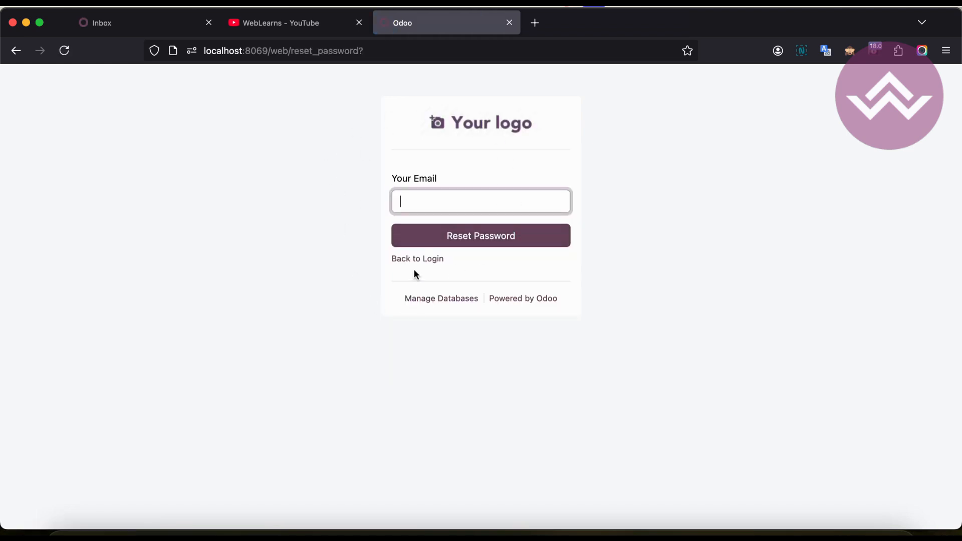
Retype the address as localhost:8069/web/reset_password and load the reset form
{"action": "double_click", "coordinate": [294, 51]}
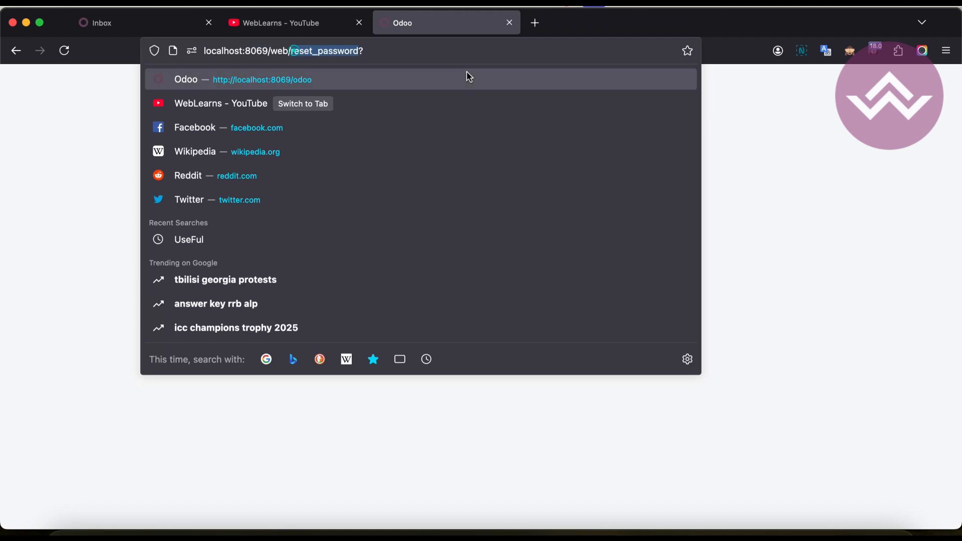
{"action": "key", "text": "BackSpace"}
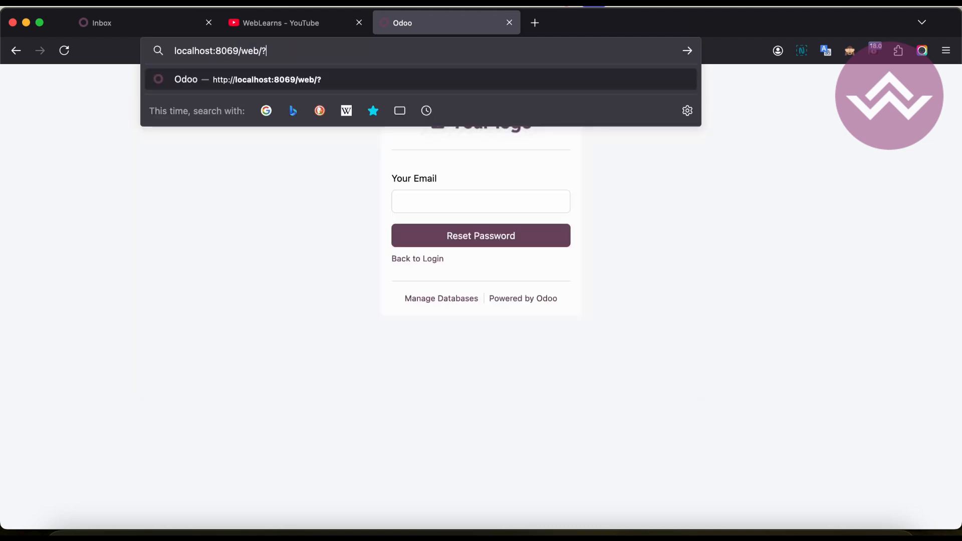
{"action": "key", "text": "BackSpace"}
{"action": "type", "text": "reset"}
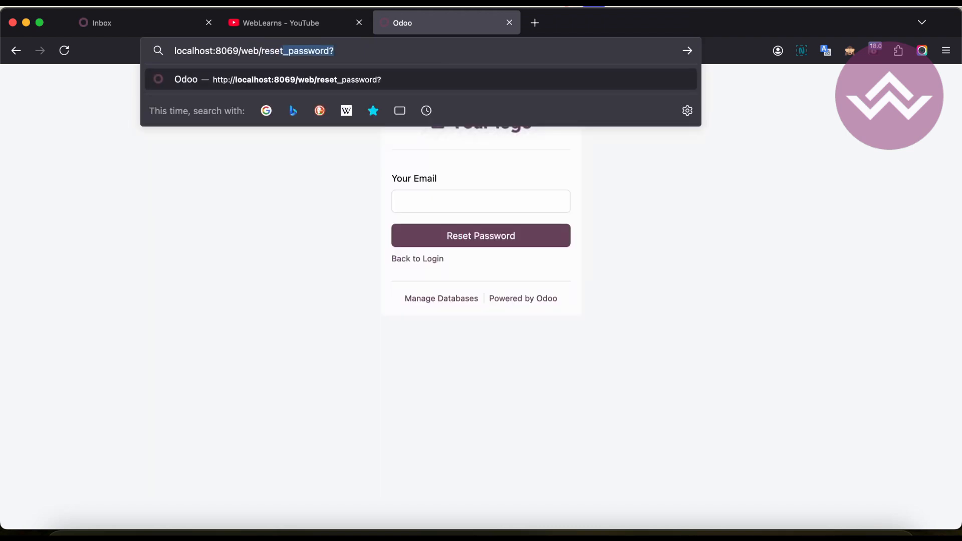
{"action": "type", "text": "_password"}
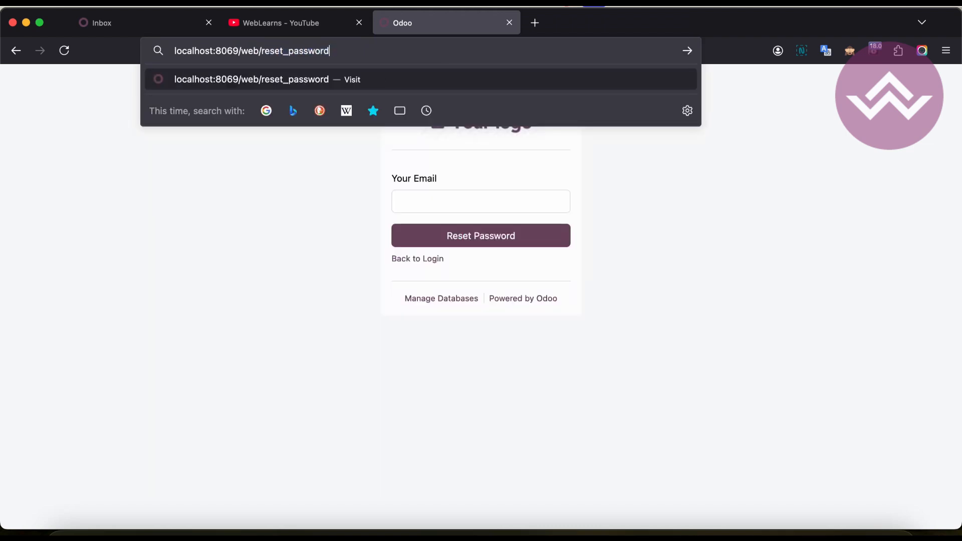
{"action": "key", "text": "Return"}
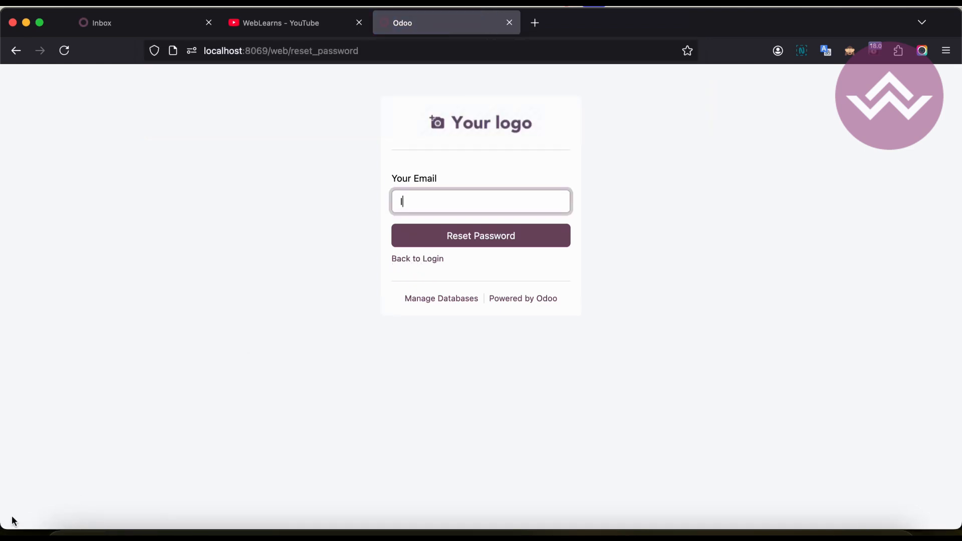
Follow Back to Login, Don't have an account?, Manage Databases, then enter weblearns-odoo18's Discuss inbox
{"action": "left_click", "coordinate": [433, 263]}
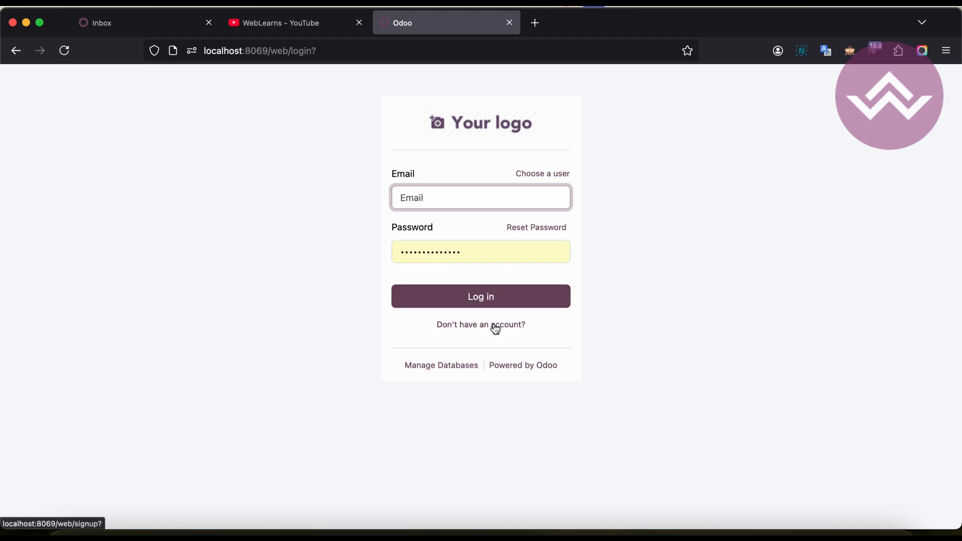
{"action": "left_click", "coordinate": [472, 325]}
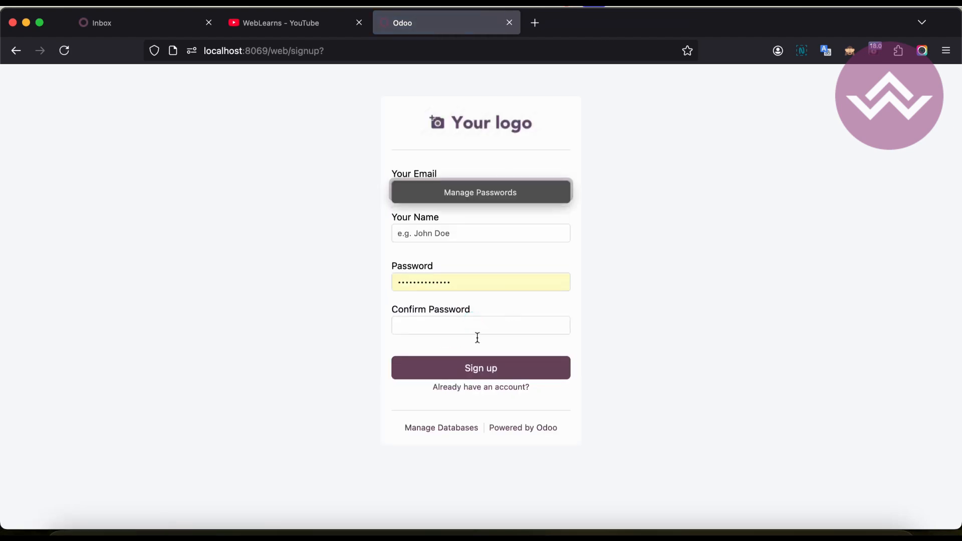
{"action": "left_click", "coordinate": [432, 427]}
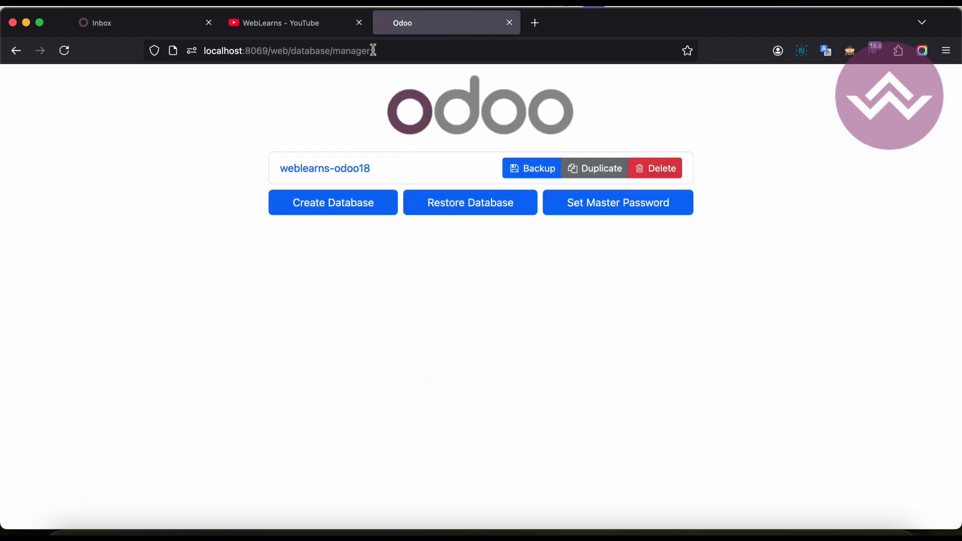
{"action": "left_click", "coordinate": [315, 169]}
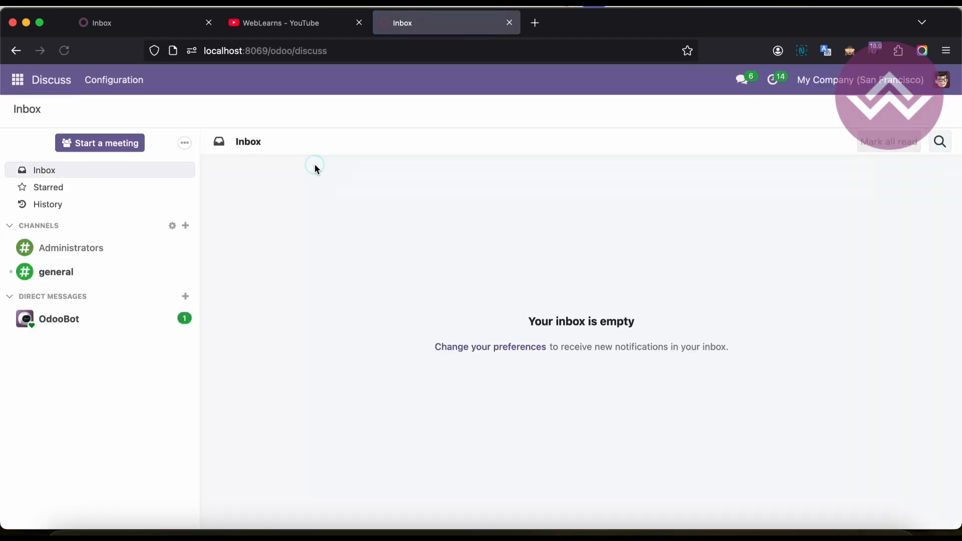